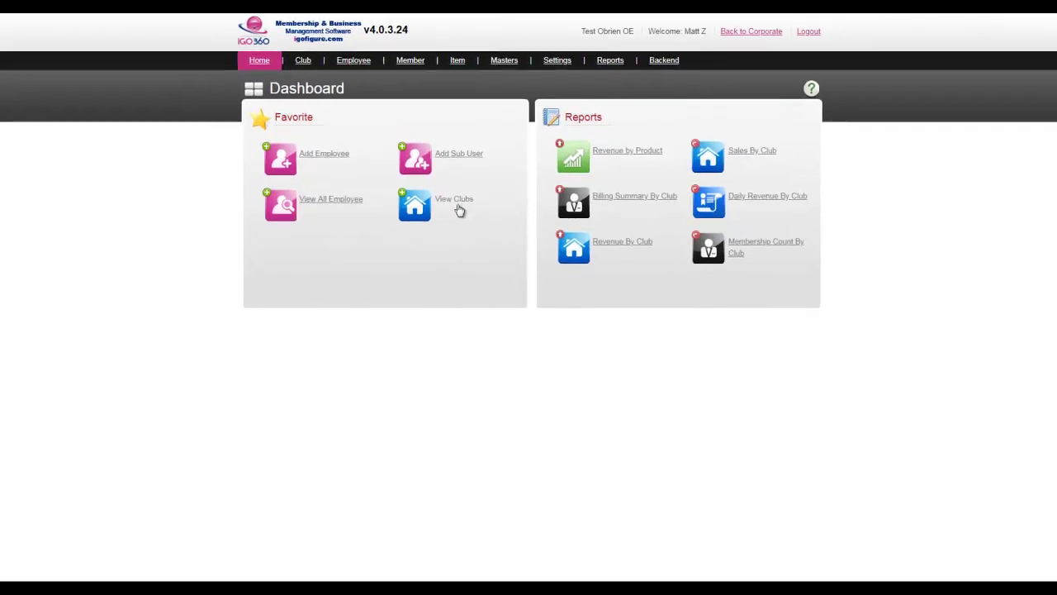
Step: Open club 123444's Accessibility tab and review its Member Portal permission checkboxes
click(459, 199)
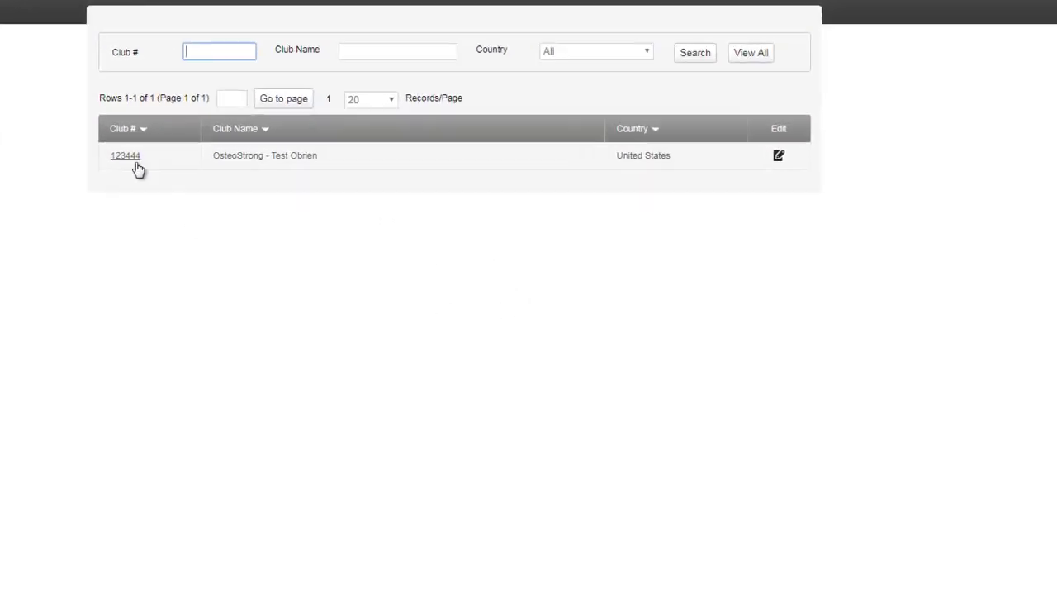
click(45, 115)
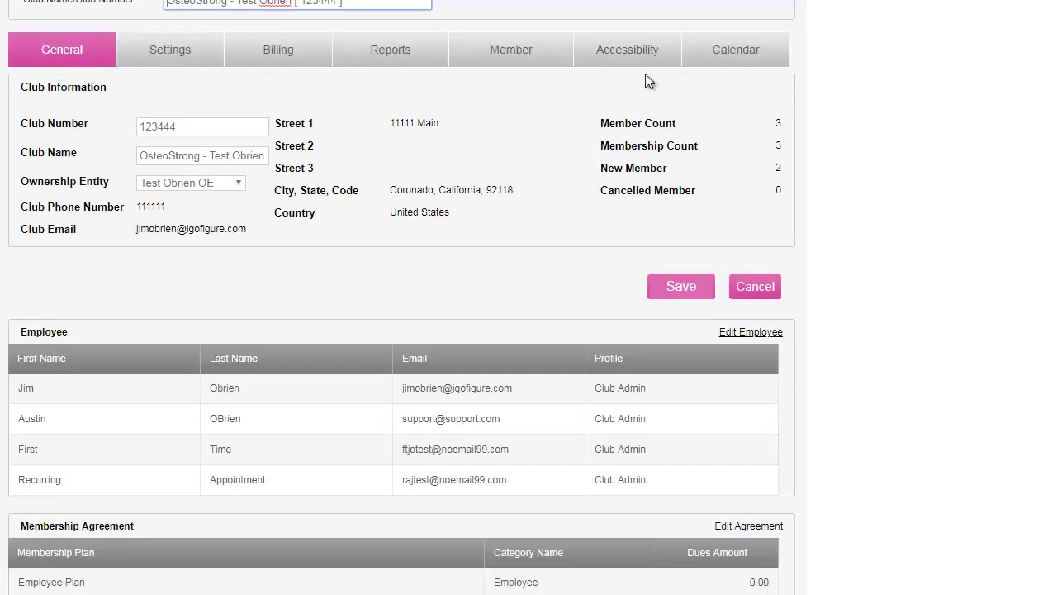
click(653, 43)
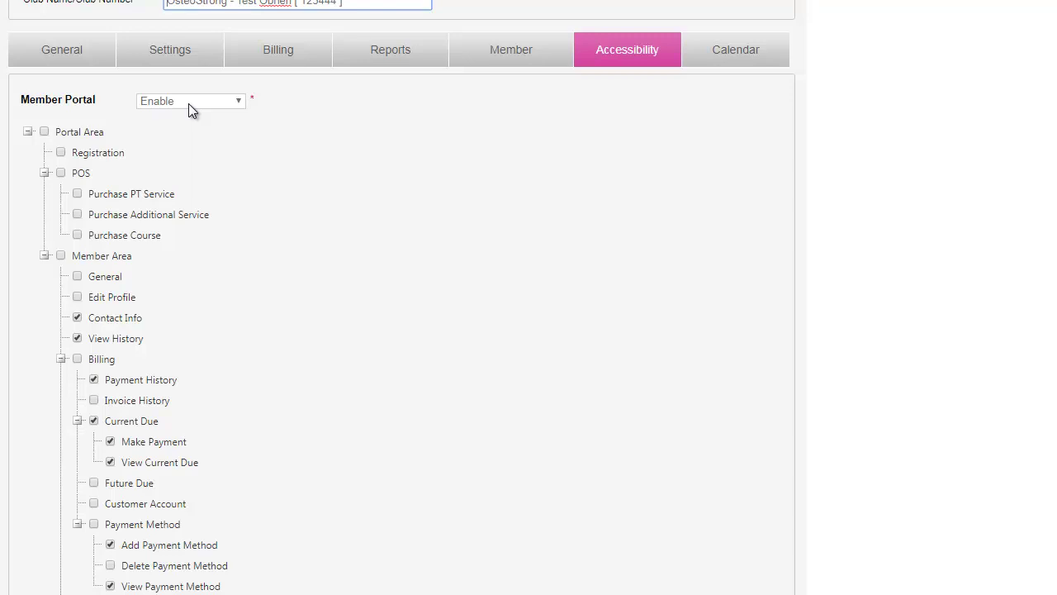
scroll(417, 303, down, 1)
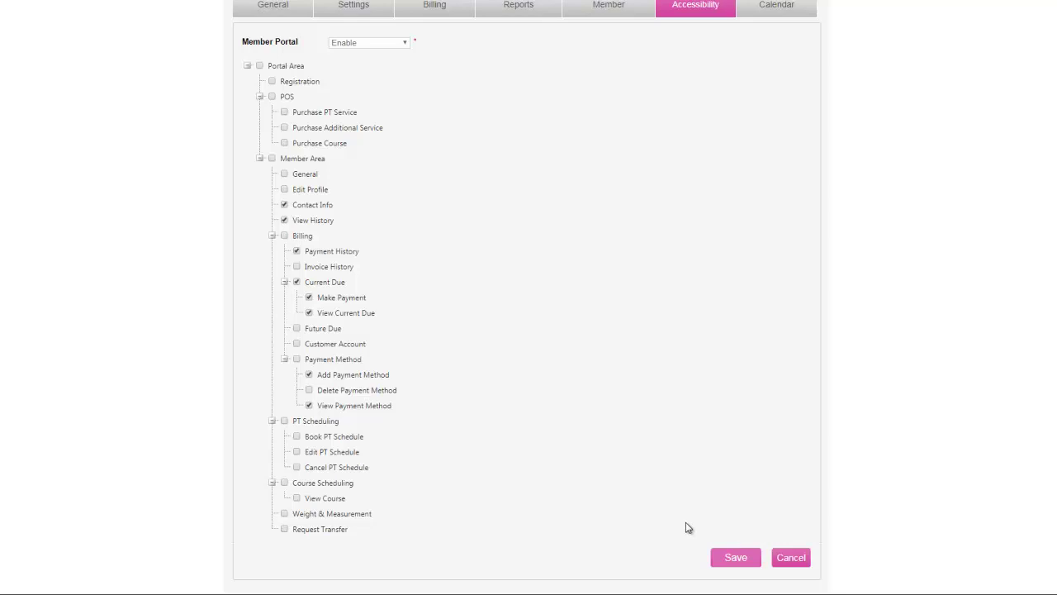
scroll(674, 525, up, 1)
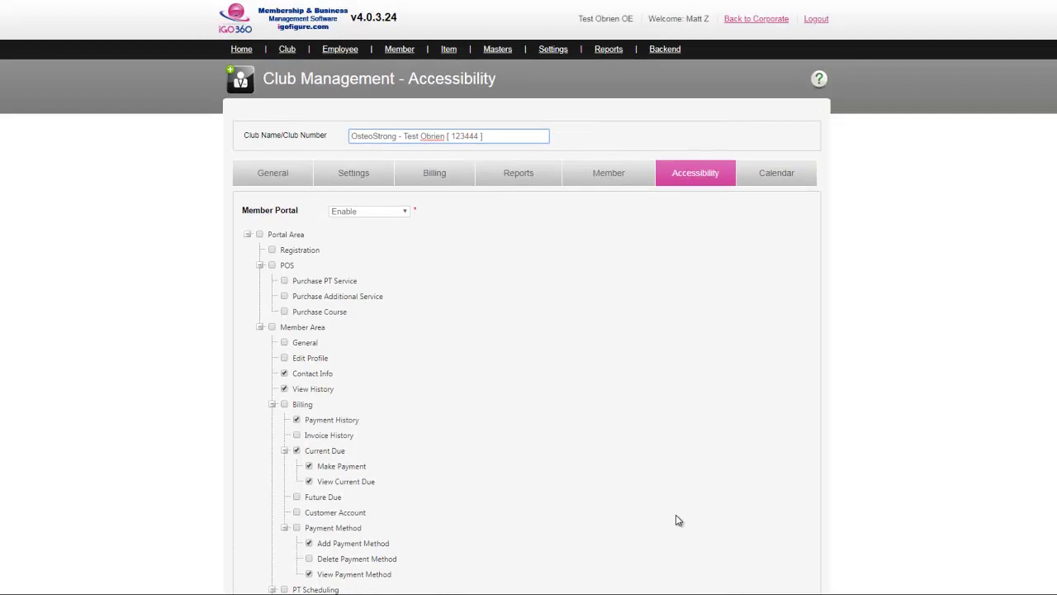
Step: Open the portal-enabled 'Welcome to OsteoStrong!' template under Email Notification > Member Email for editing
mouse_move(555, 56)
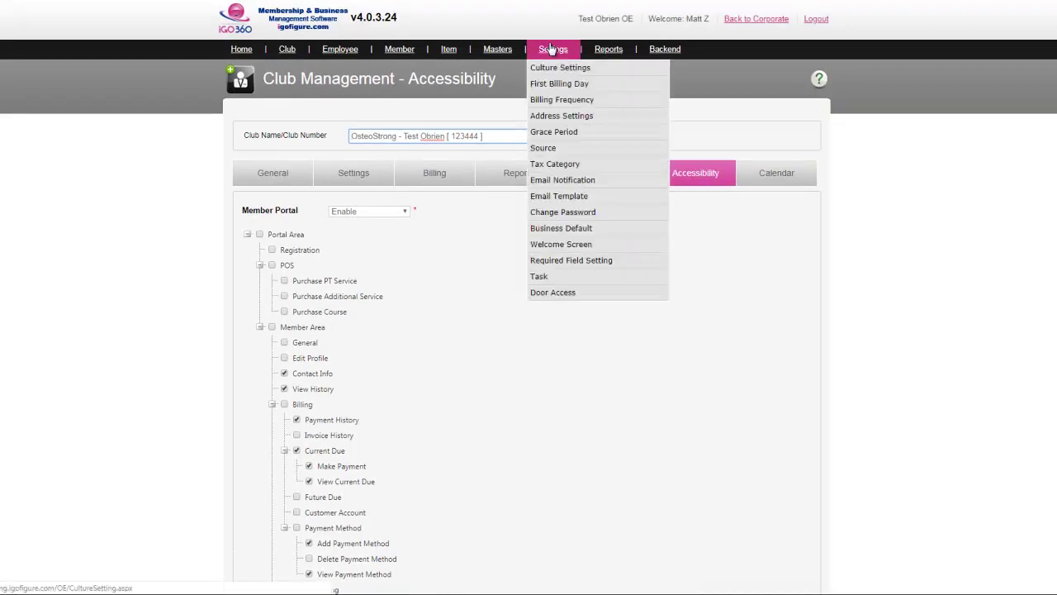
click(566, 181)
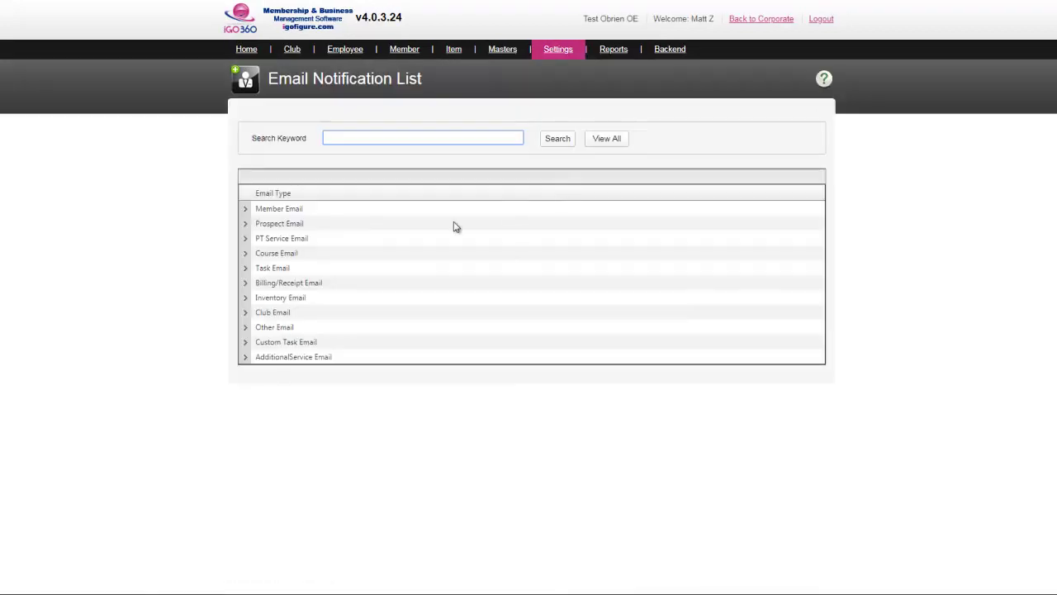
click(245, 210)
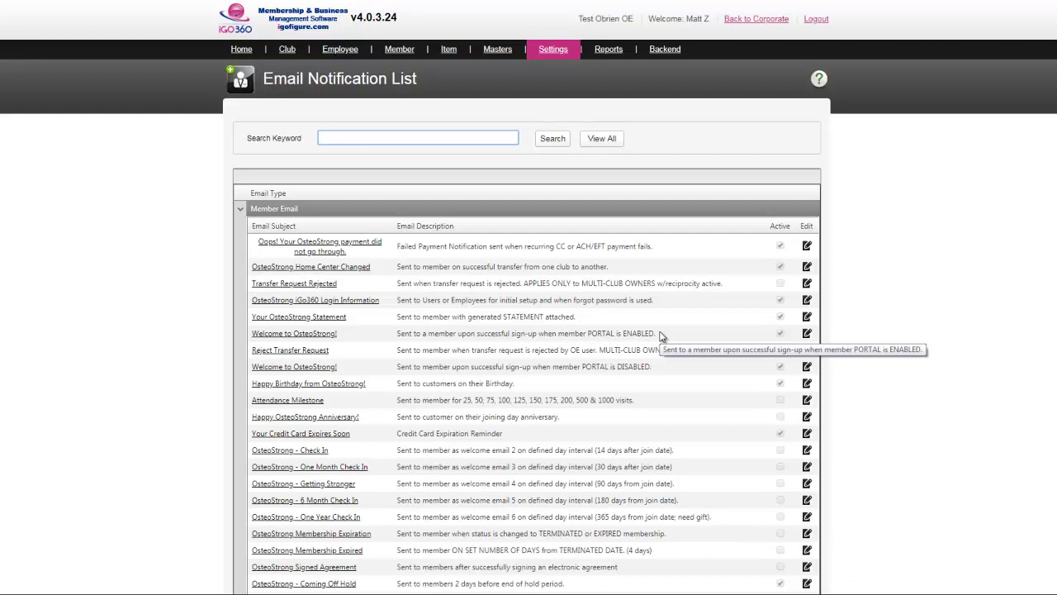
click(807, 334)
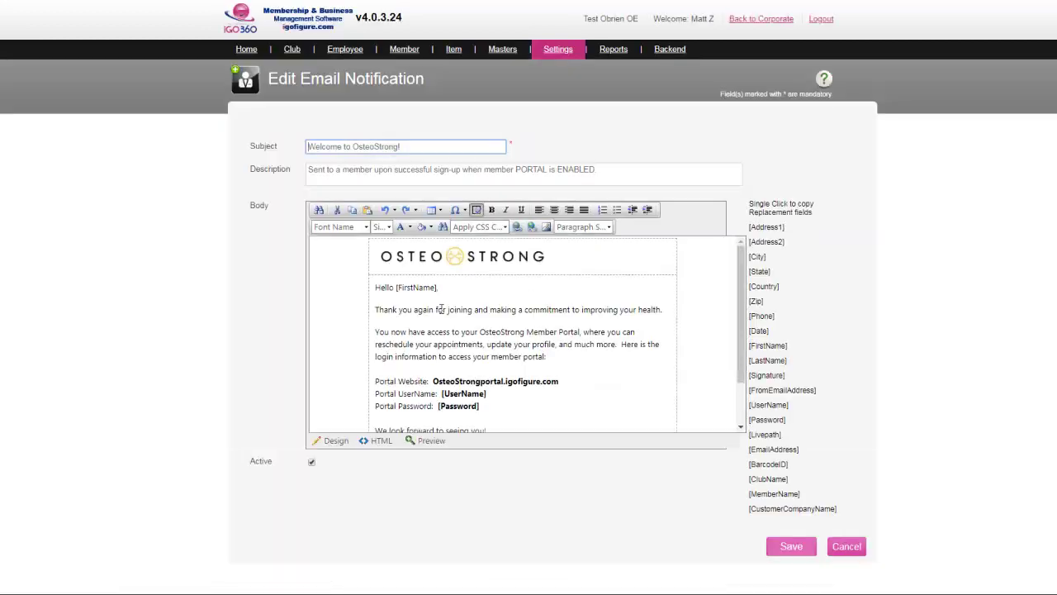
Step: Review the welcome email's Active checkbox and body, then cancel back to the Email Notification List
click(312, 465)
mouse_move(746, 273)
mouse_down()
mouse_move(747, 330)
mouse_move(743, 283)
mouse_up()
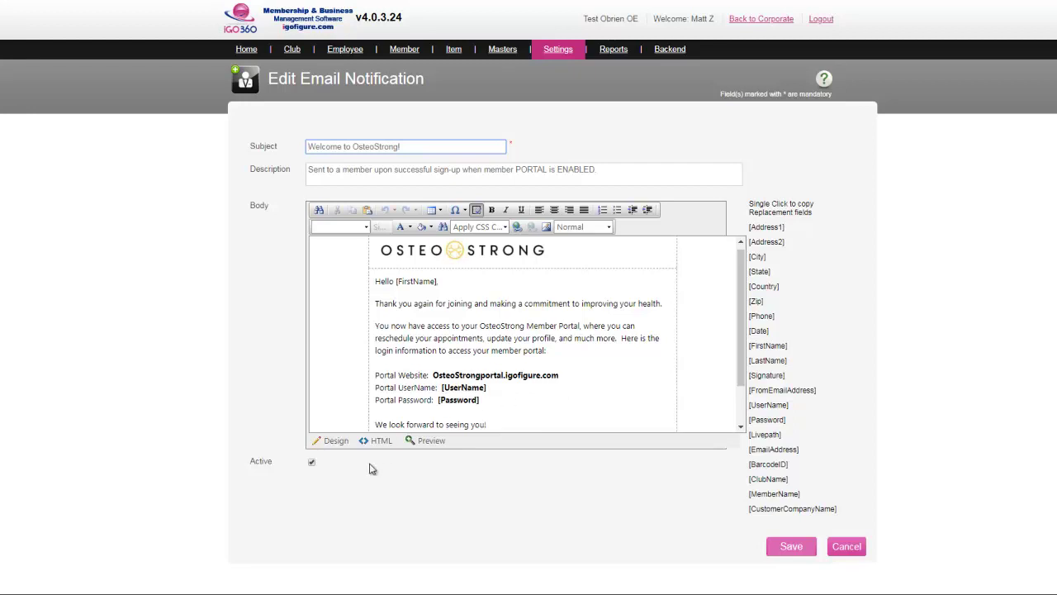
click(844, 551)
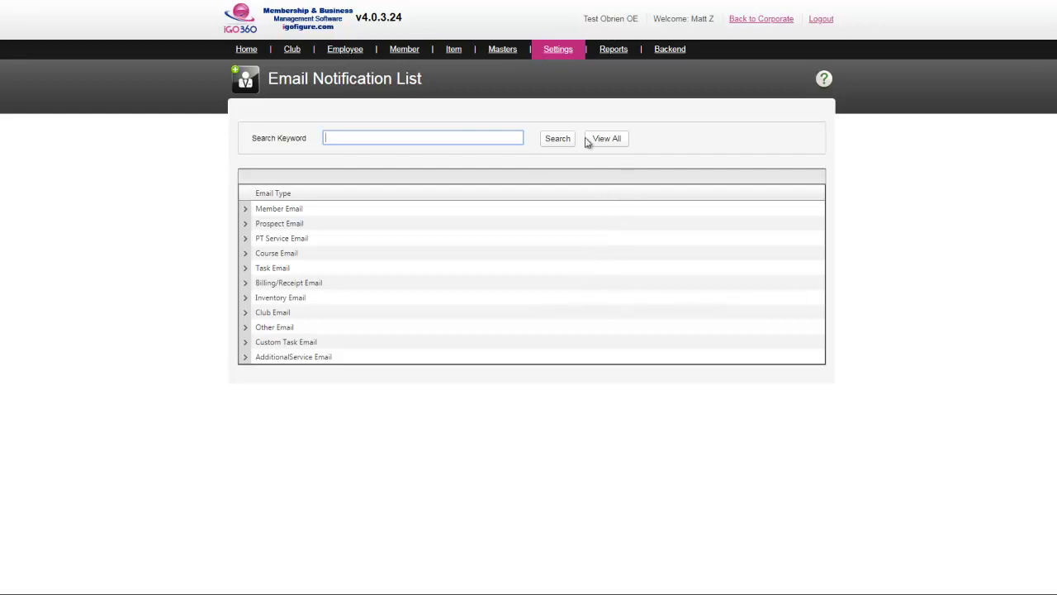
mouse_move(559, 54)
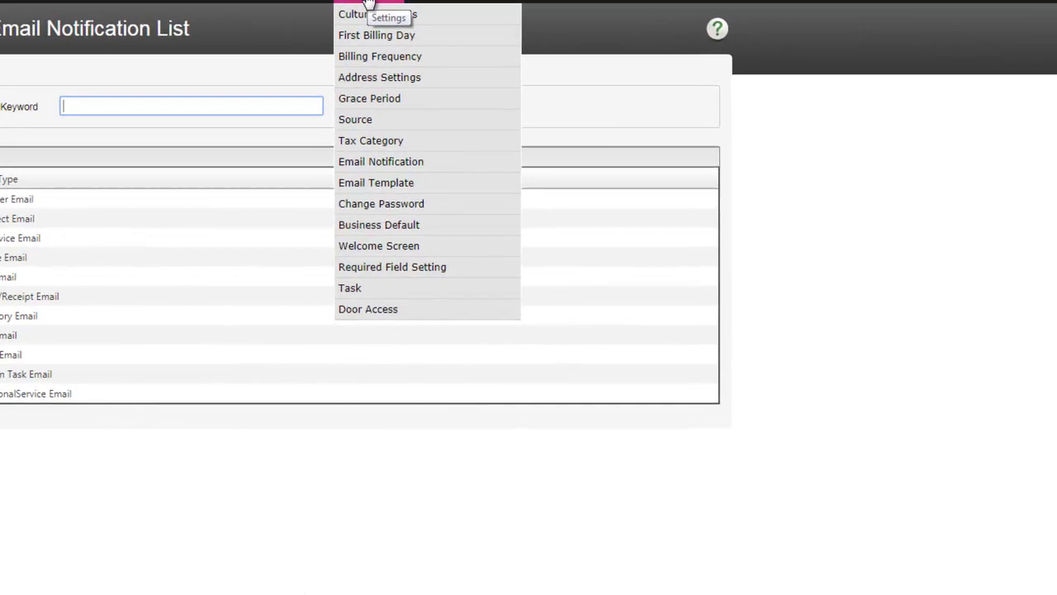
Step: Inspect the Appointment task form from the Custom Task List and cancel without saving
click(358, 292)
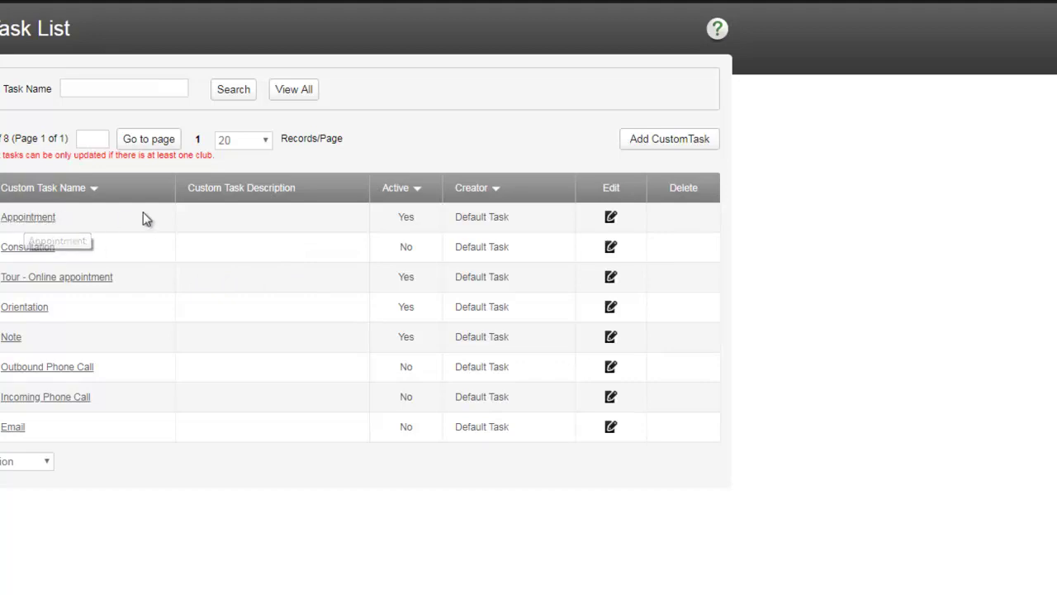
click(611, 218)
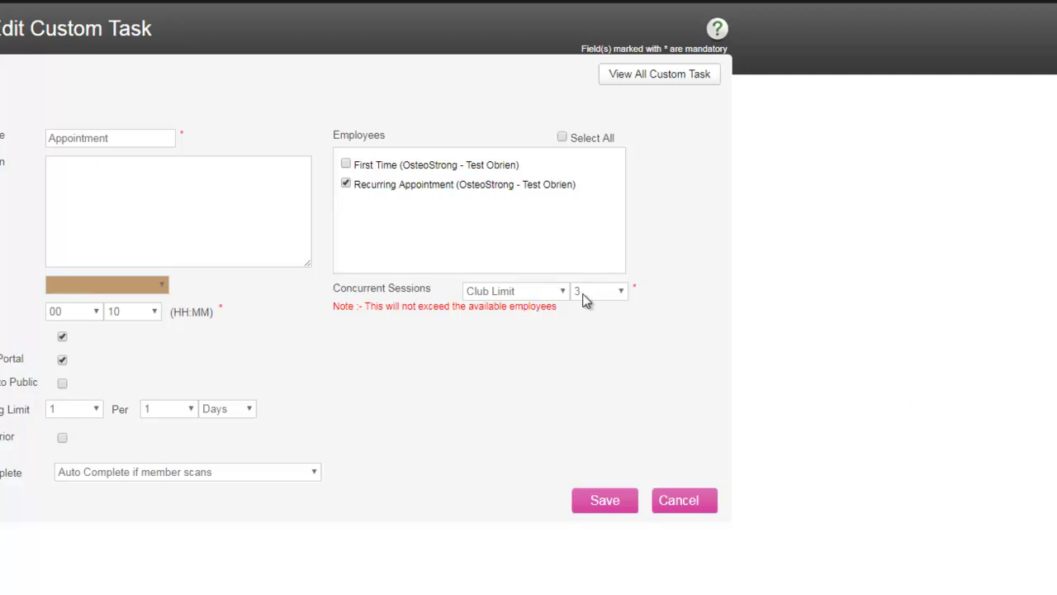
click(704, 508)
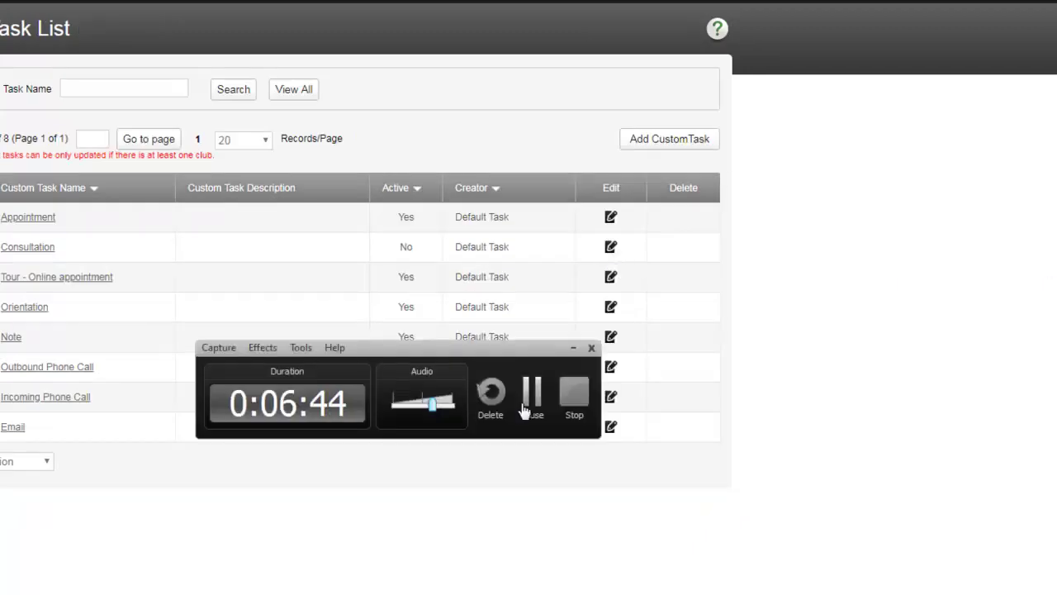
click(522, 403)
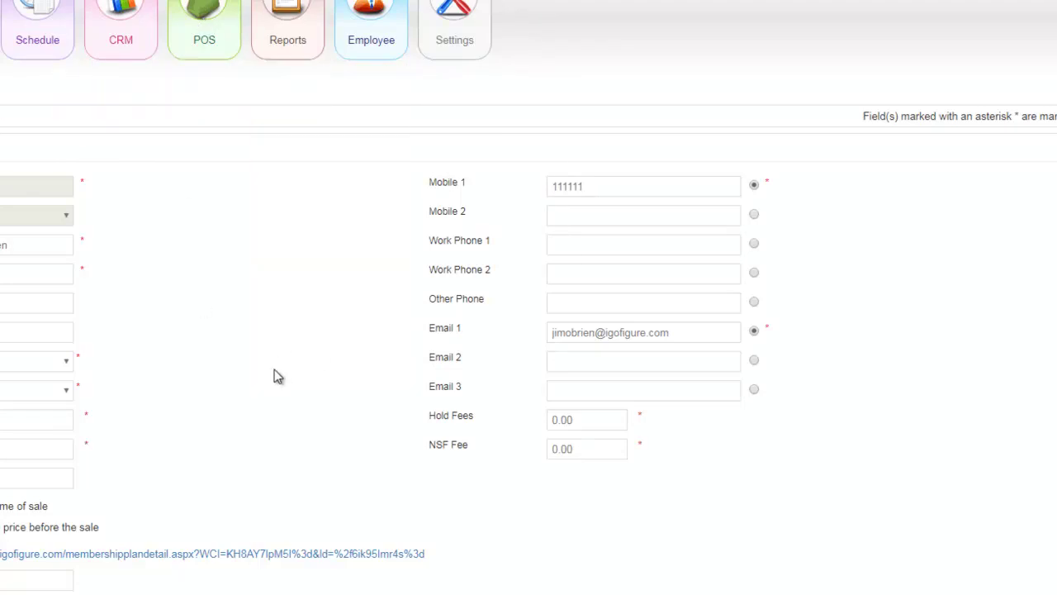
Step: Show the calendar week of 12/09/2018–12/15/2018 via Schedule > View Calendar
mouse_move(462, 37)
mouse_move(41, 30)
mouse_move(368, 48)
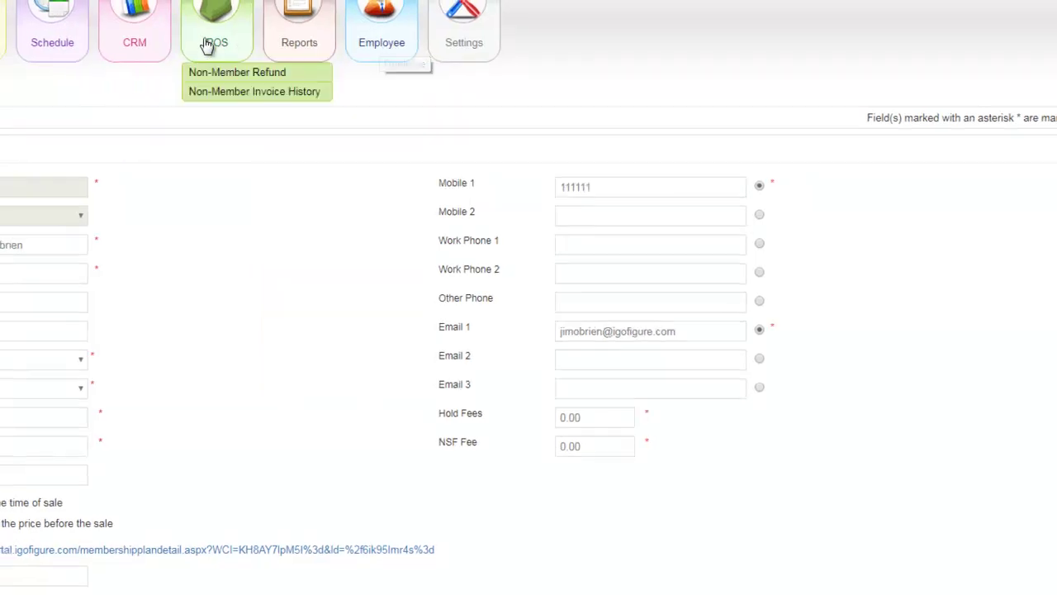
click(26, 38)
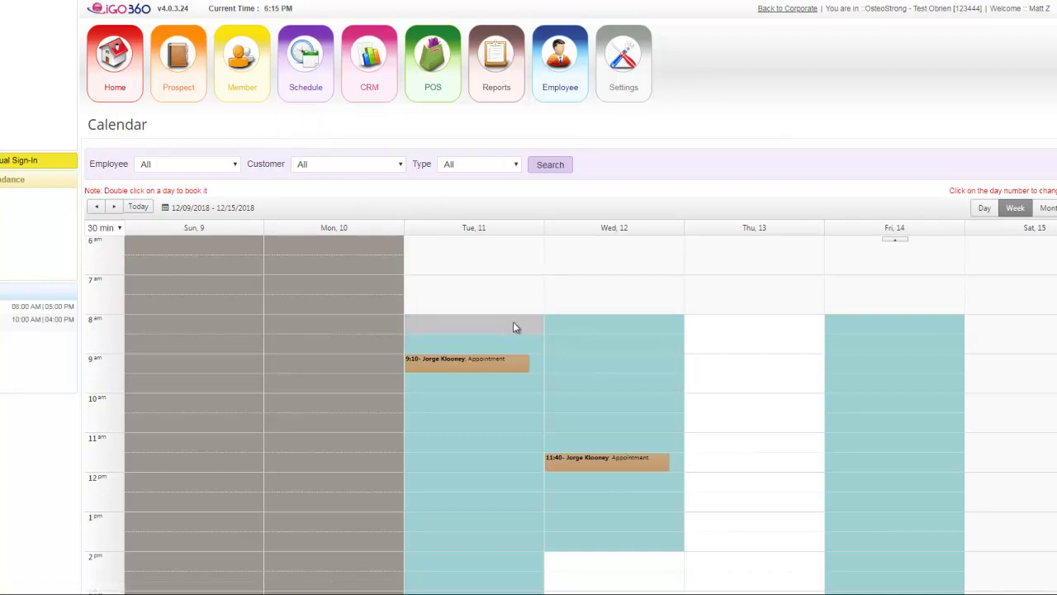
click(473, 229)
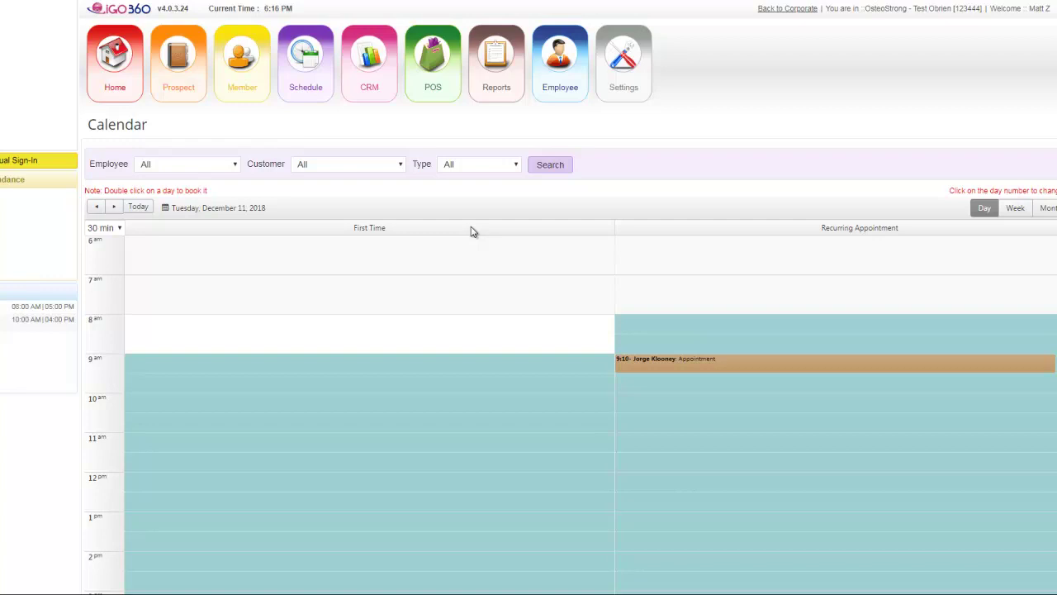
click(752, 243)
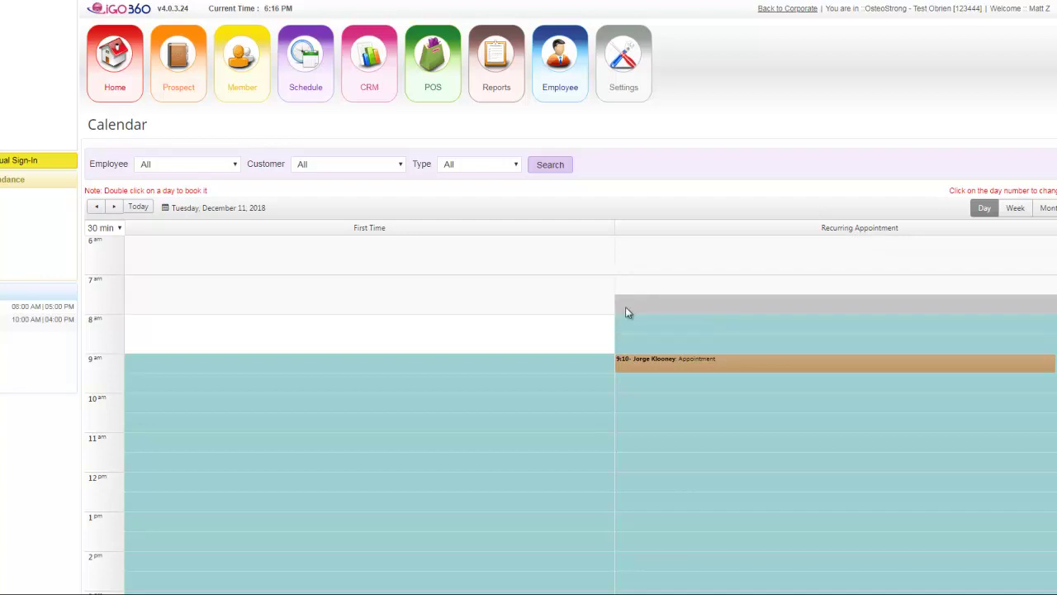
Step: Open the Employee List page from the Employee icon in the top toolbar
mouse_move(562, 91)
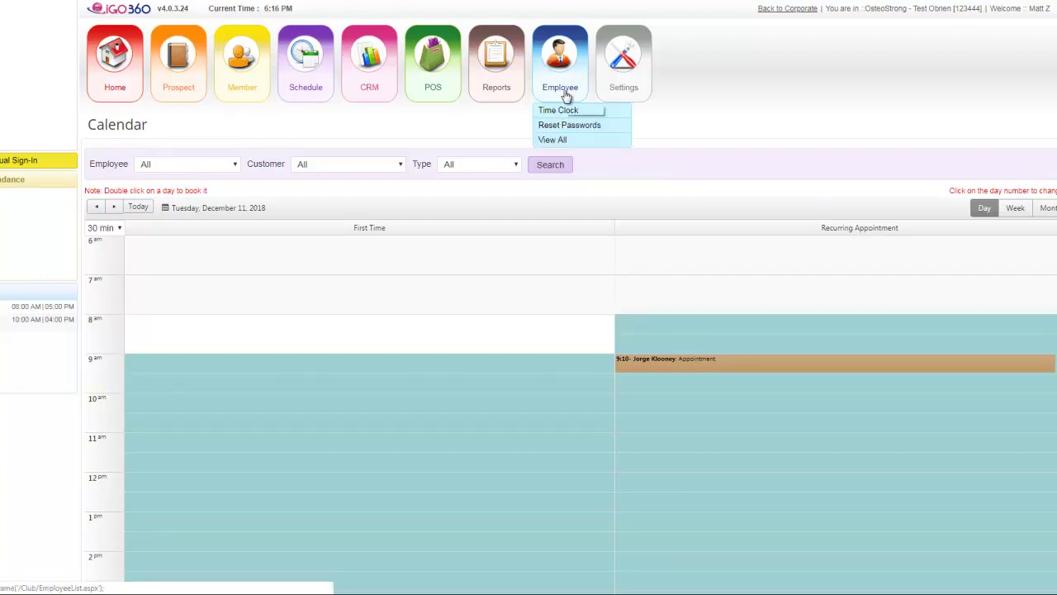
click(565, 95)
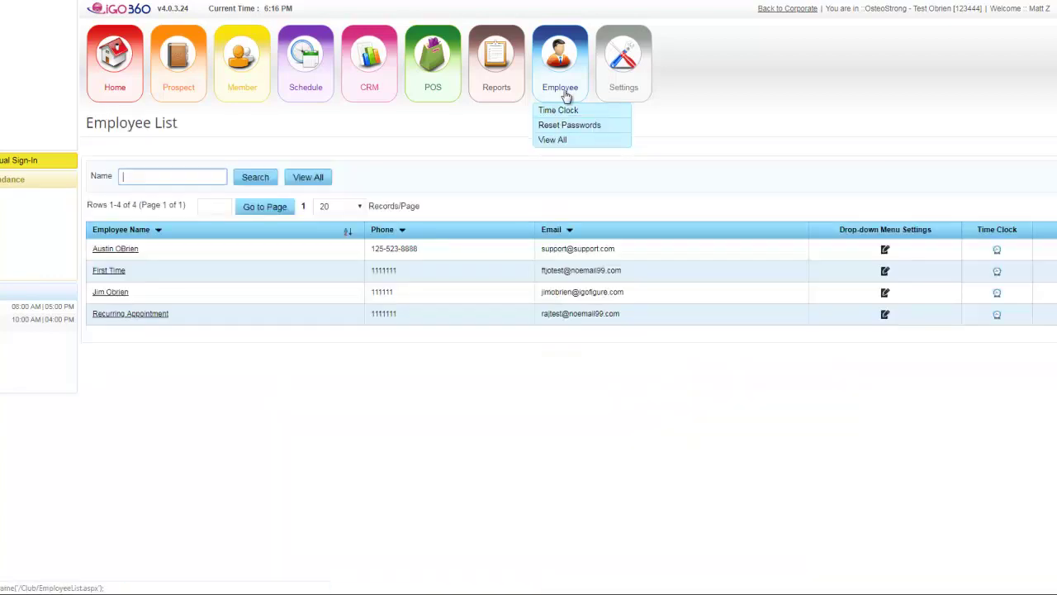
Step: Show the Recurring Appointment employee's Regular Availability popup (Mon 10–4, Tue/Fri 8–5, Wed 9–2)
click(109, 315)
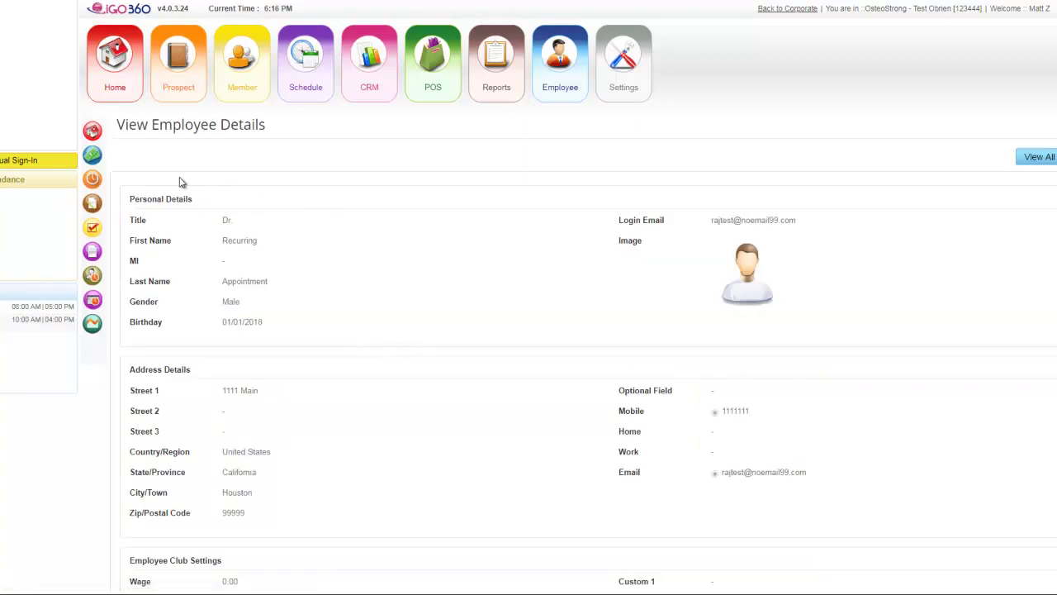
click(93, 277)
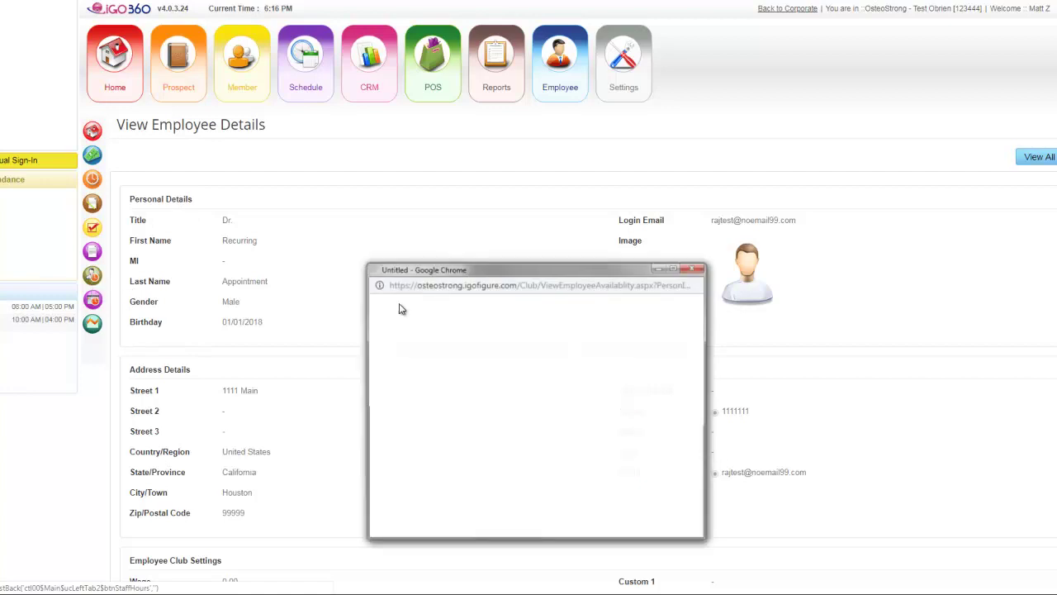
drag(599, 270, 552, 141)
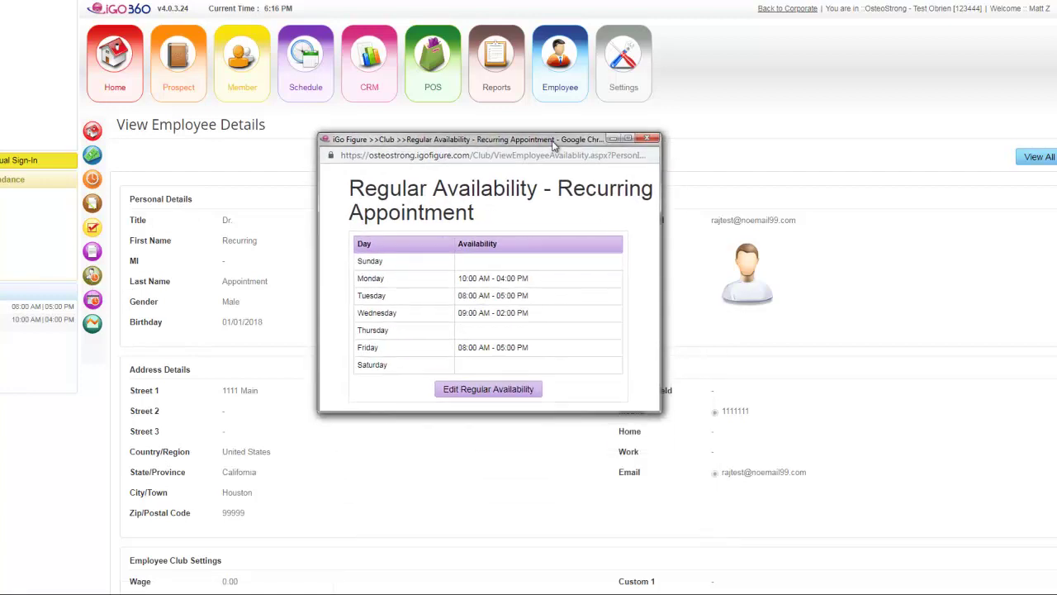
Step: Switch the Recurring Appointment employee's Regular Availability grid into edit mode
click(485, 395)
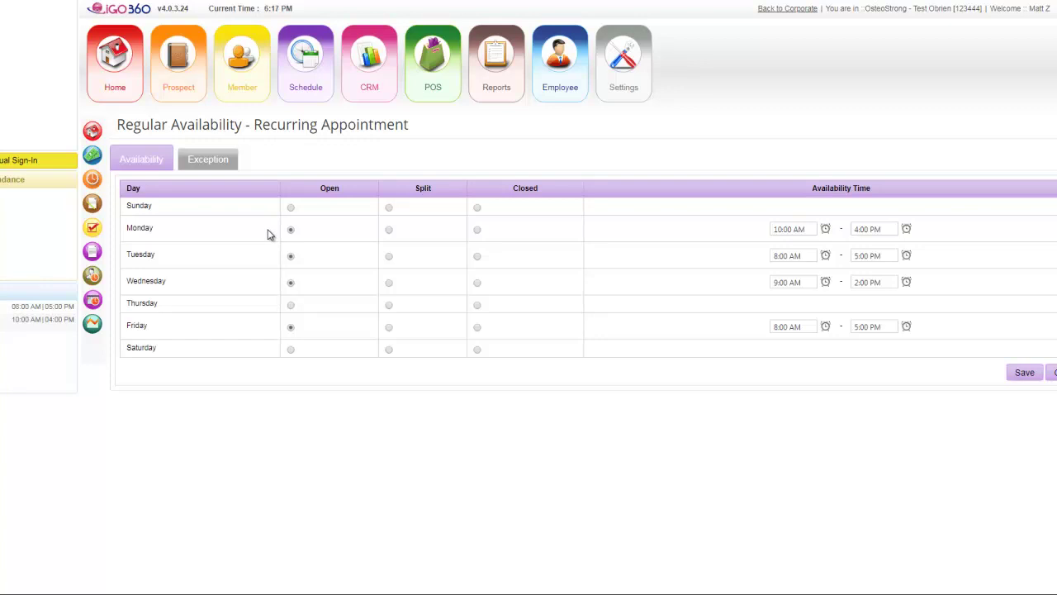
Step: Move the employee's all-day Closed exception to 12/25/2018 and save it
click(209, 165)
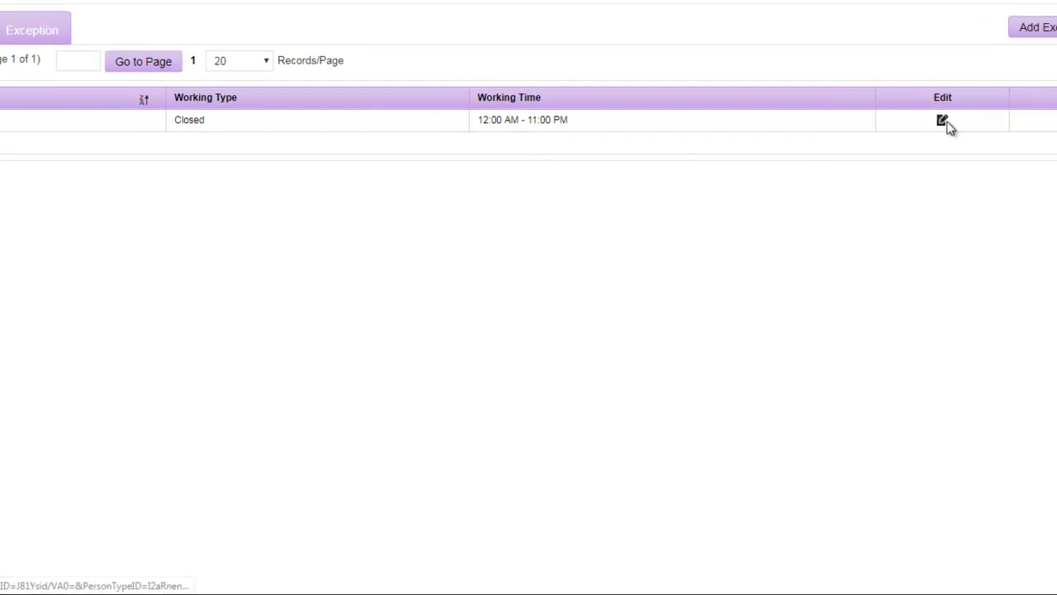
click(942, 121)
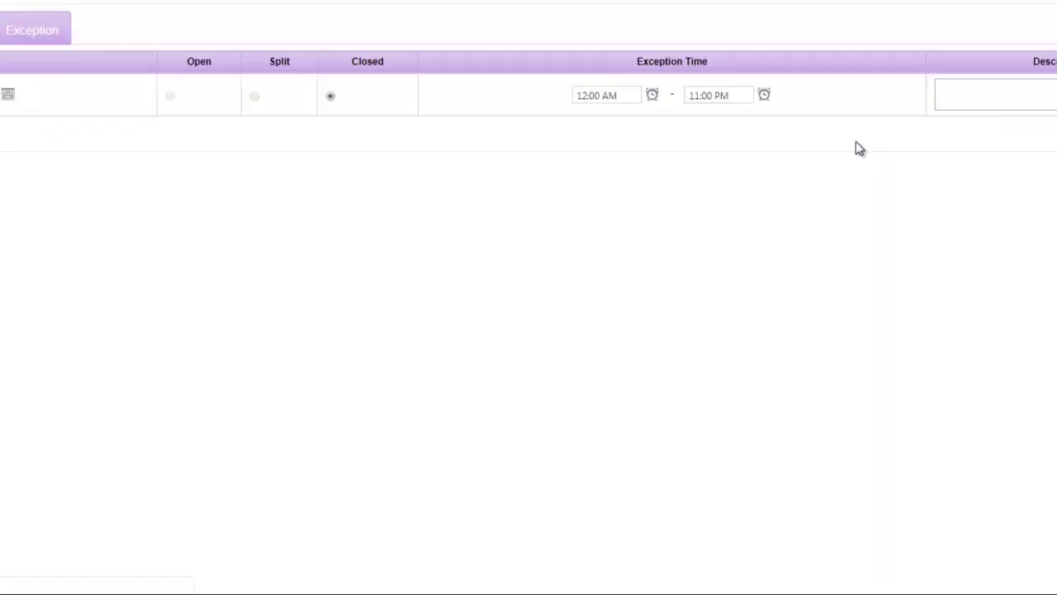
click(8, 96)
click(7, 223)
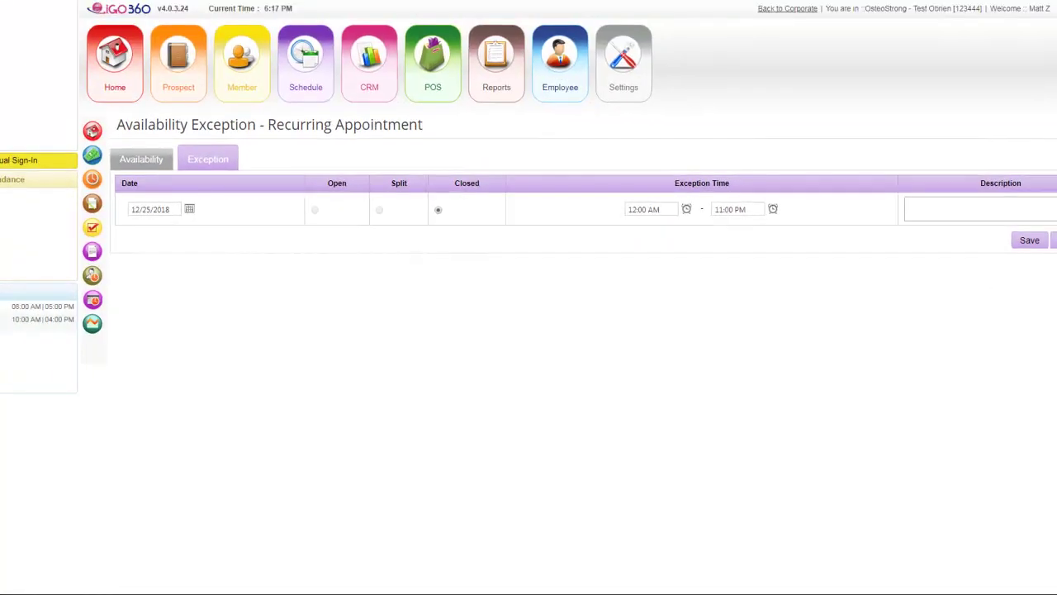
click(1030, 239)
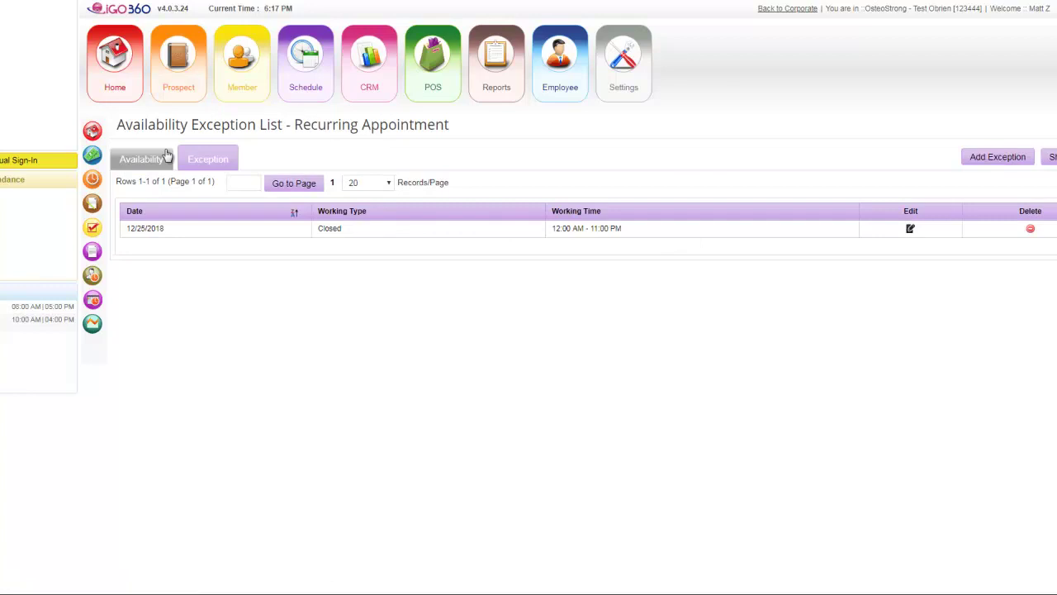
Step: Return to regular availability and reopen the schedule calendar week view
click(142, 161)
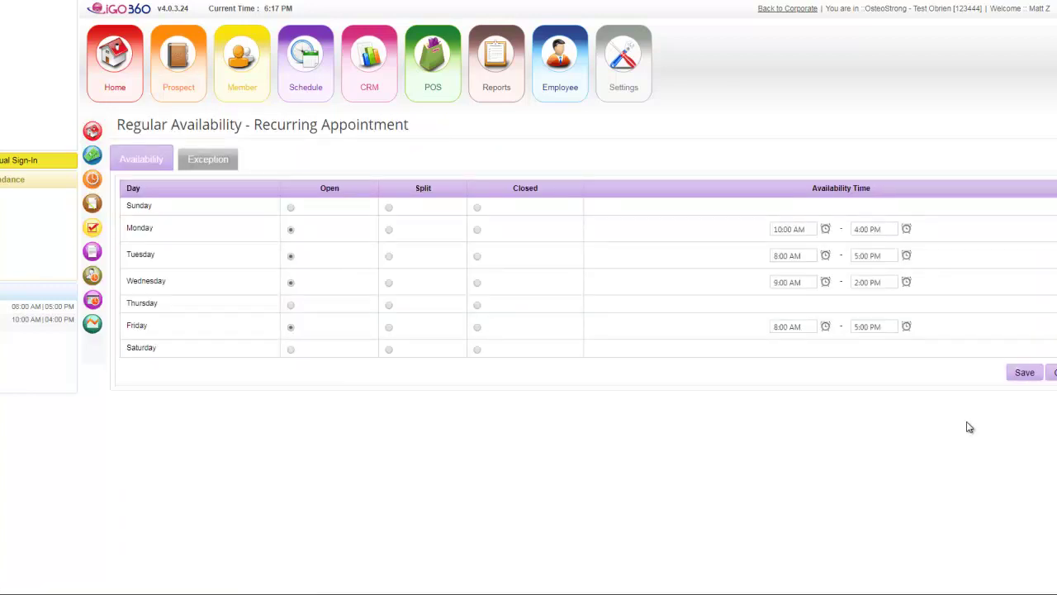
mouse_move(556, 66)
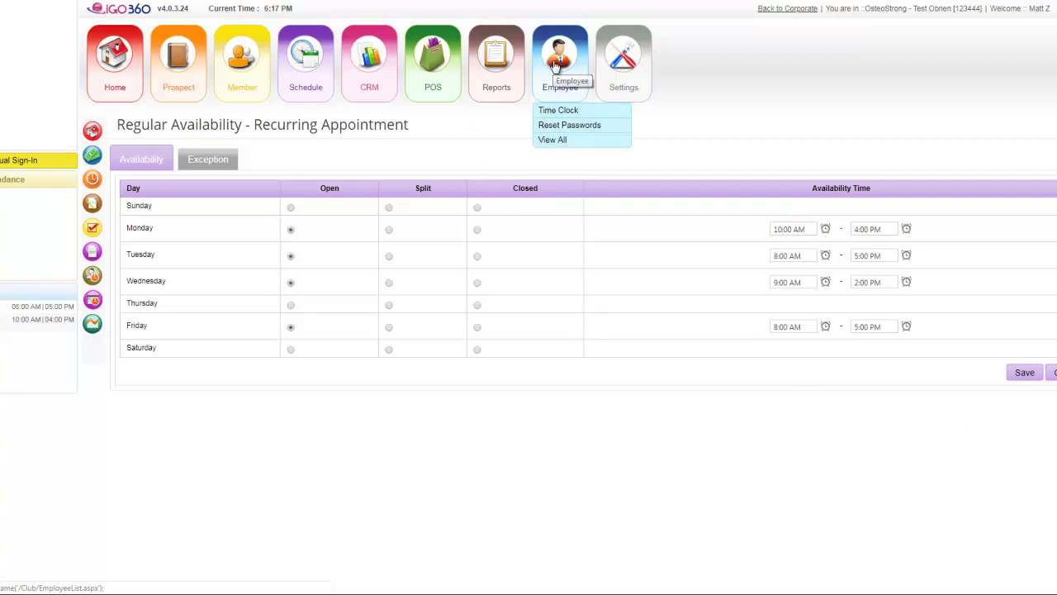
mouse_move(293, 75)
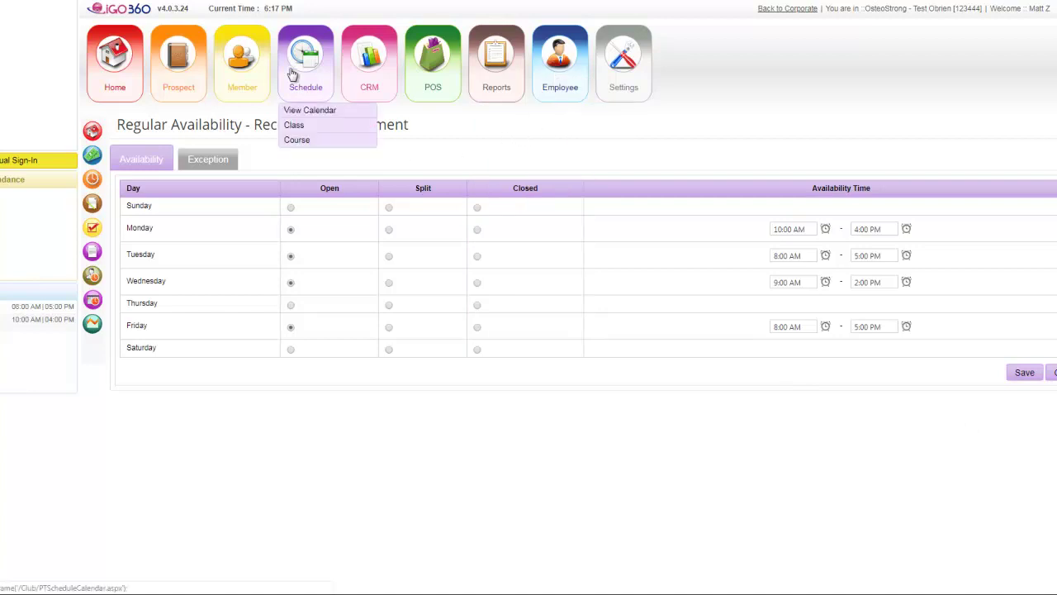
click(302, 110)
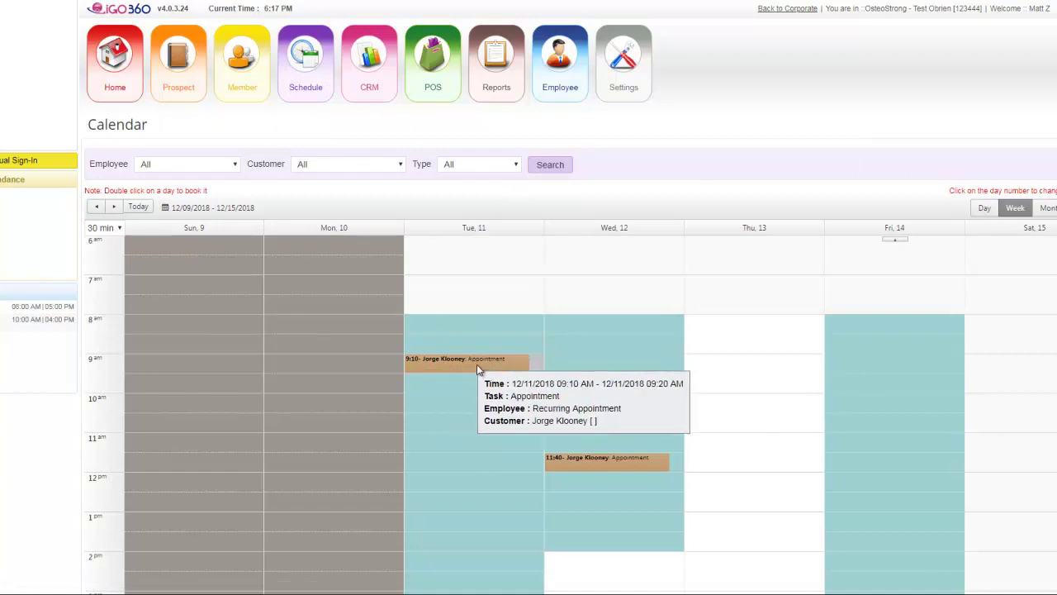
Step: Switch the calendar to the December 2018 month view showing all recurring appointments
scroll(479, 363, down, 3)
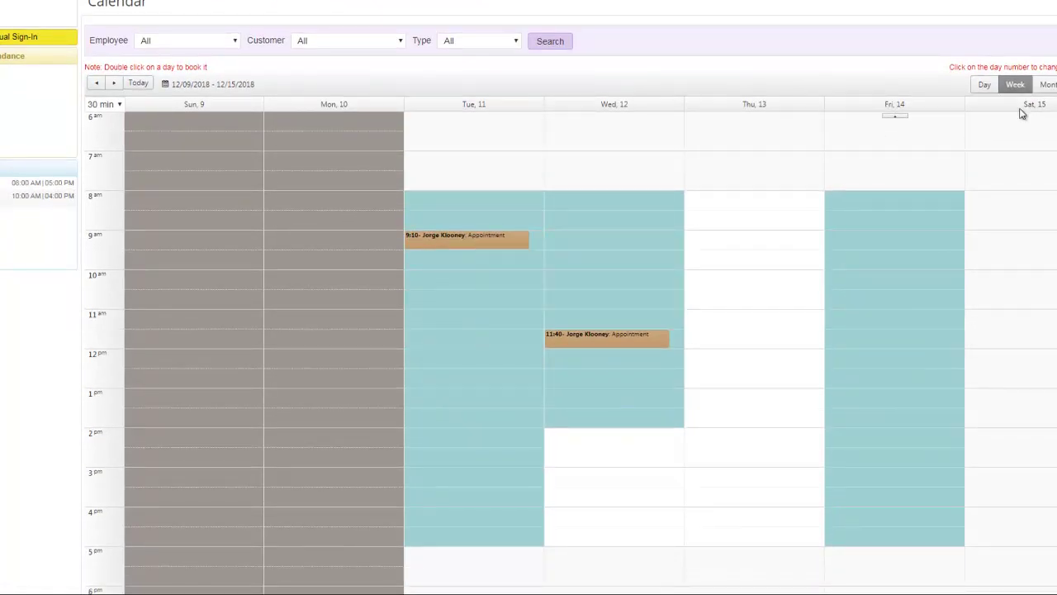
click(1049, 84)
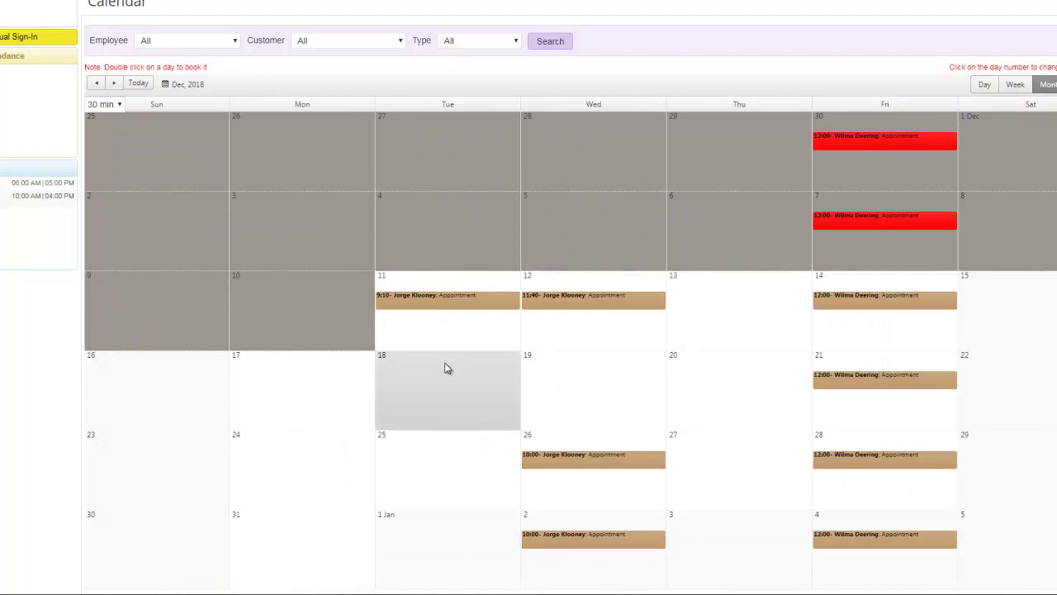
mouse_move(592, 305)
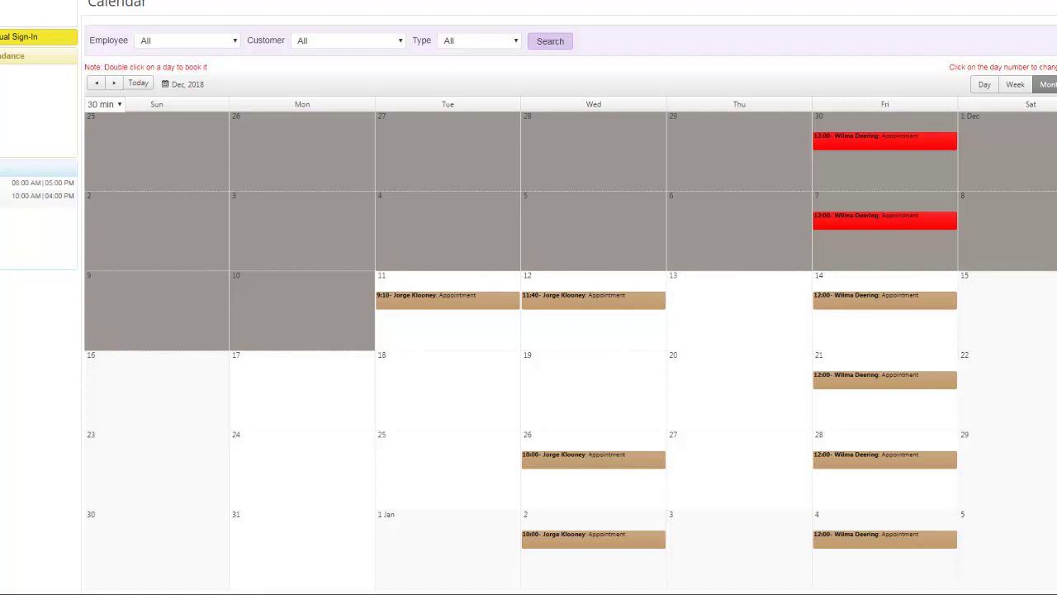
Step: Bring up the OsteoStrong welcome email, then minimize it to reveal the December 2018 calendar
key(alt+Tab)
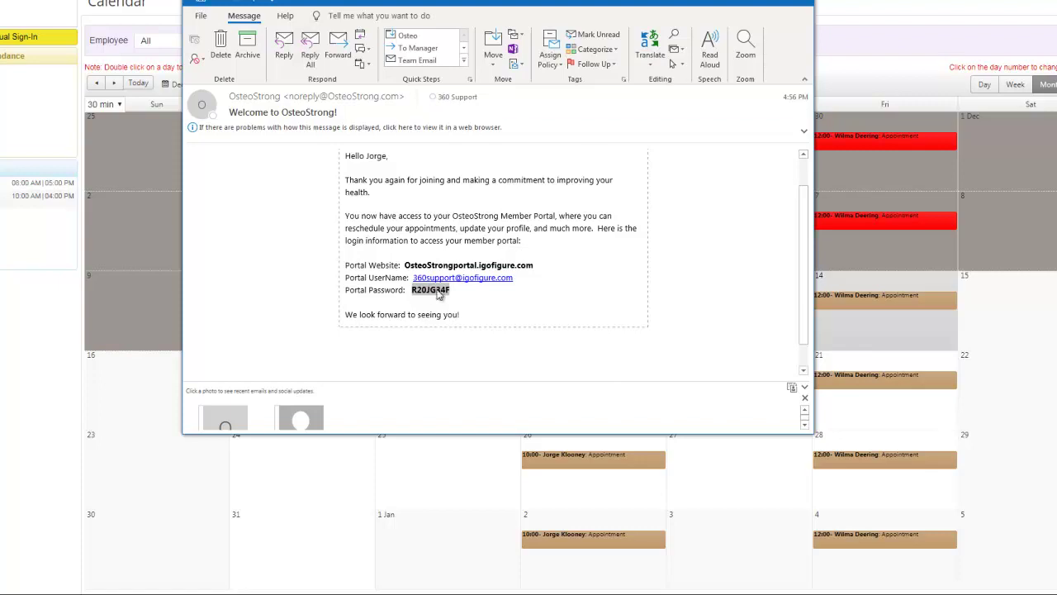
click(735, 2)
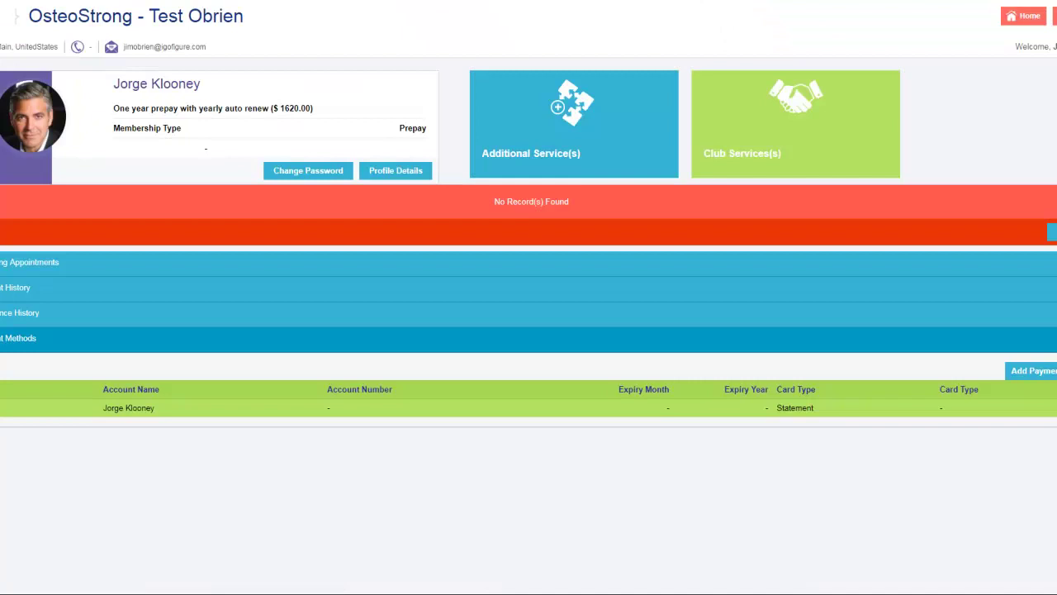
Step: Log out of the portal, then sign in with the member's emailed username and password
click(1055, 15)
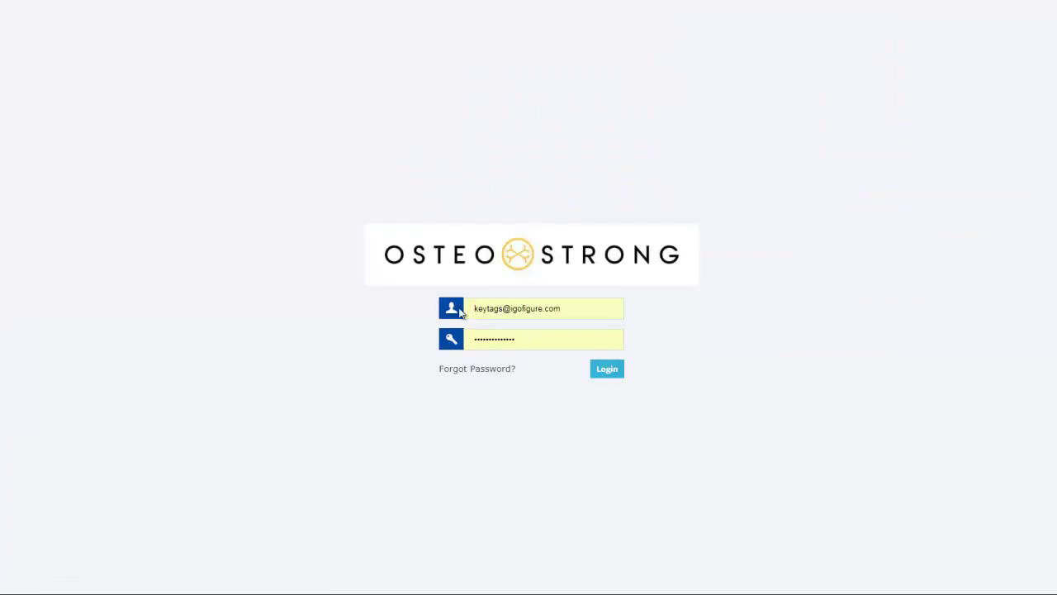
click(469, 308)
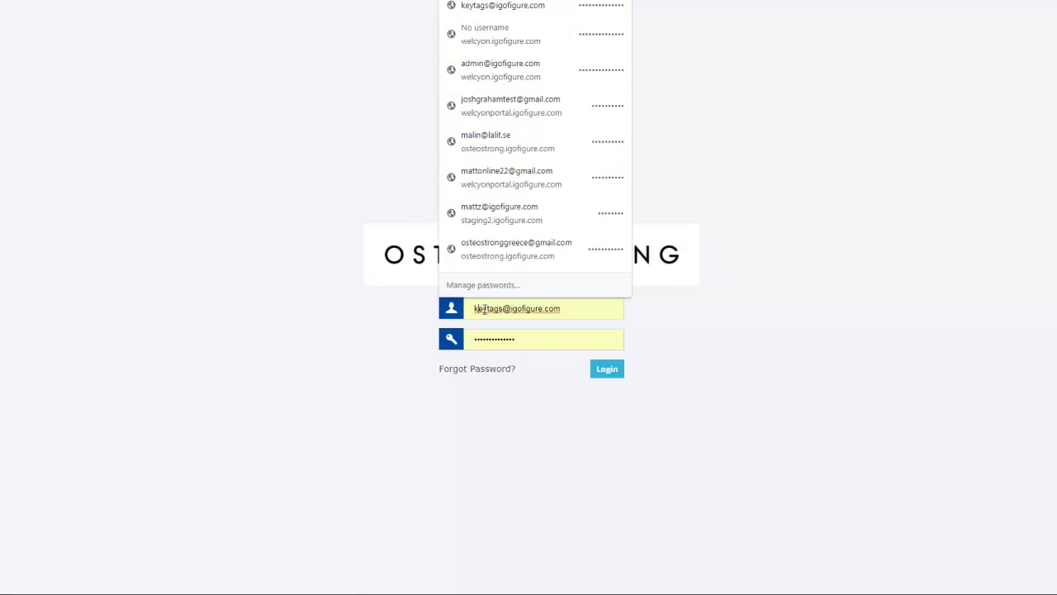
key(Delete)
key(Delete)
key(Delete)
key(Delete)
key(Delete)
key(BackSpace)
key(Delete)
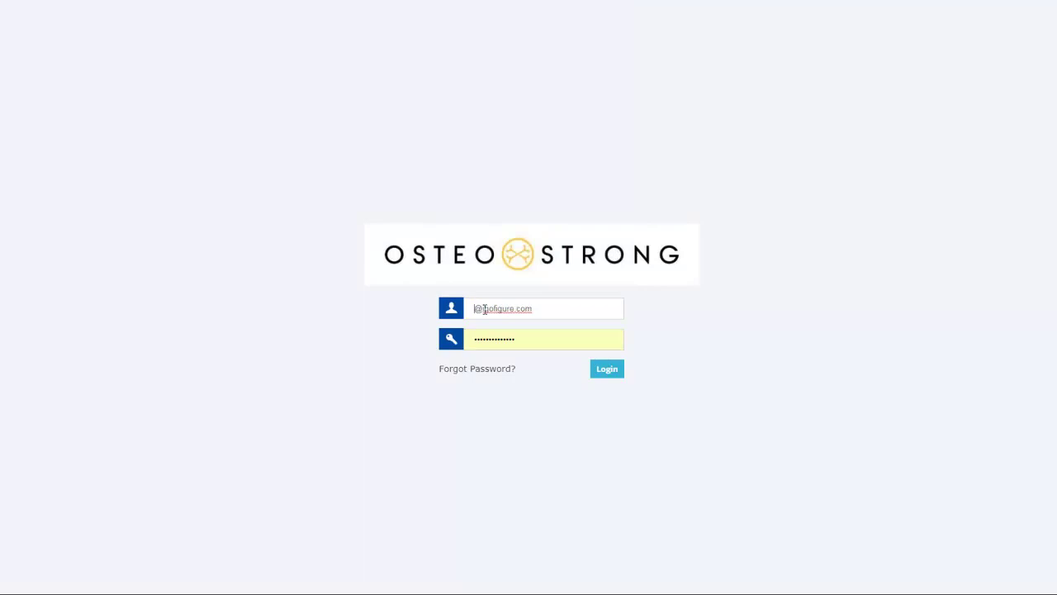
text(360support)
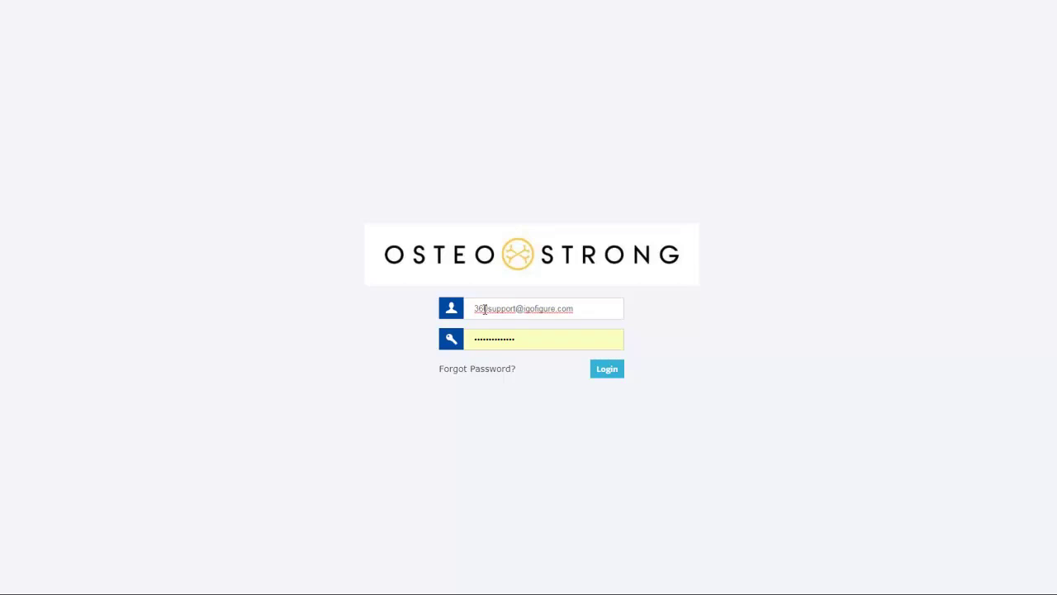
double_click(531, 337)
text(********)
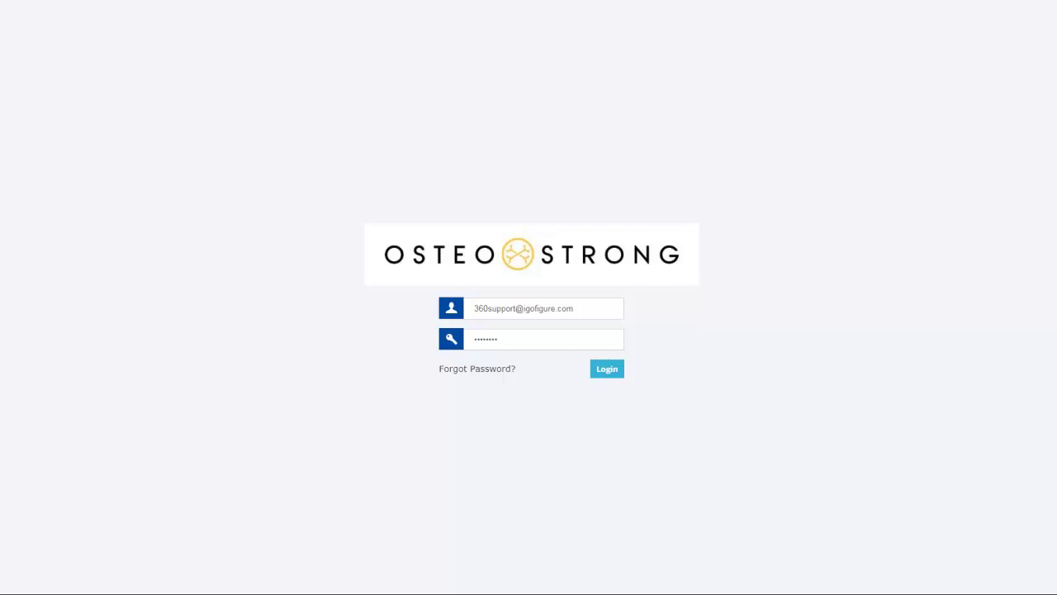
key(Return)
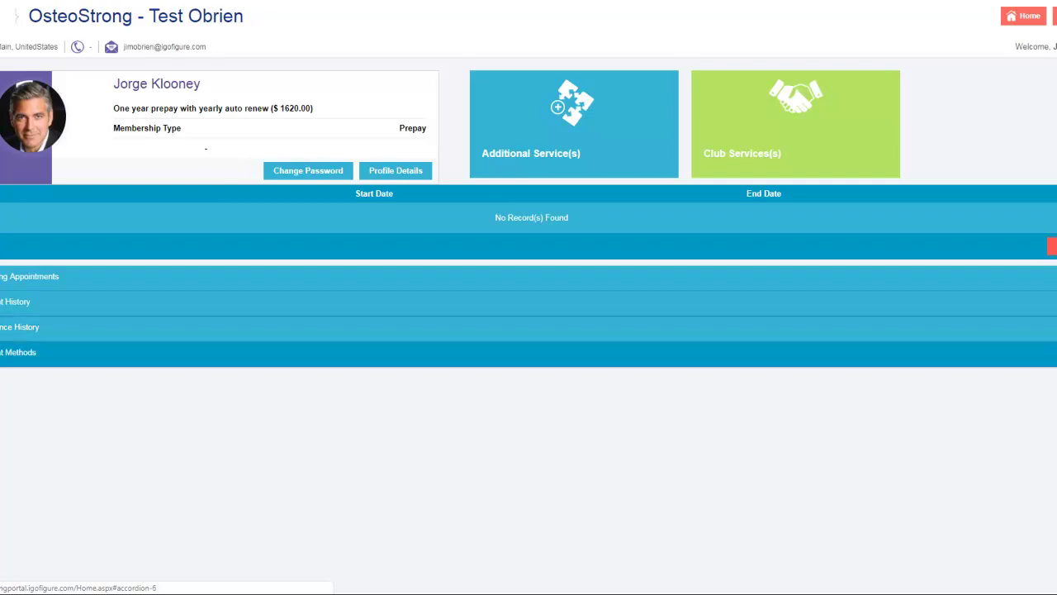
Step: Expand then collapse Payment Methods, and expand the member's Upcoming Appointments list
click(7, 354)
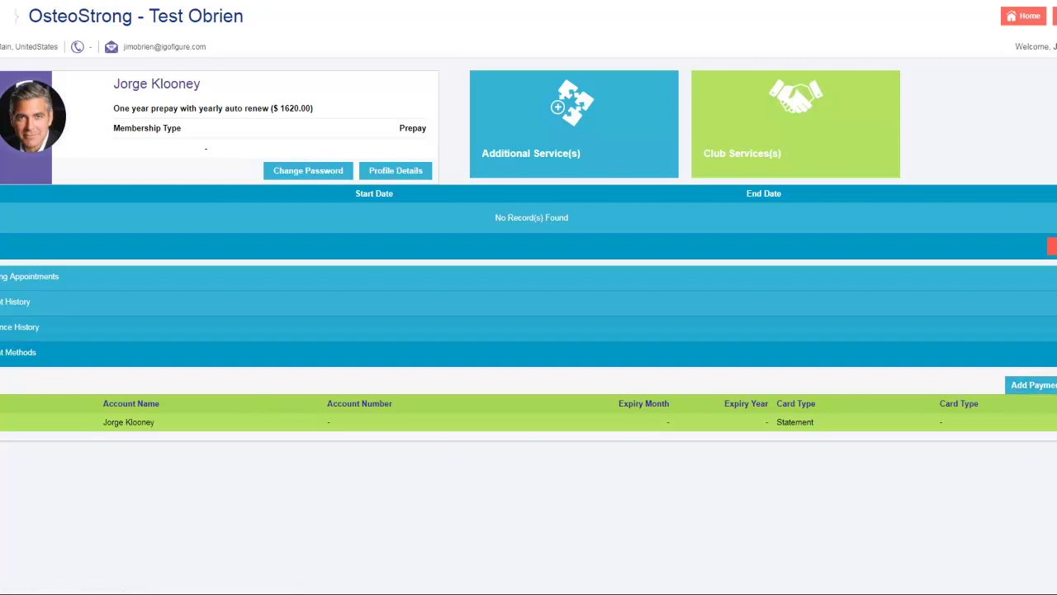
click(195, 353)
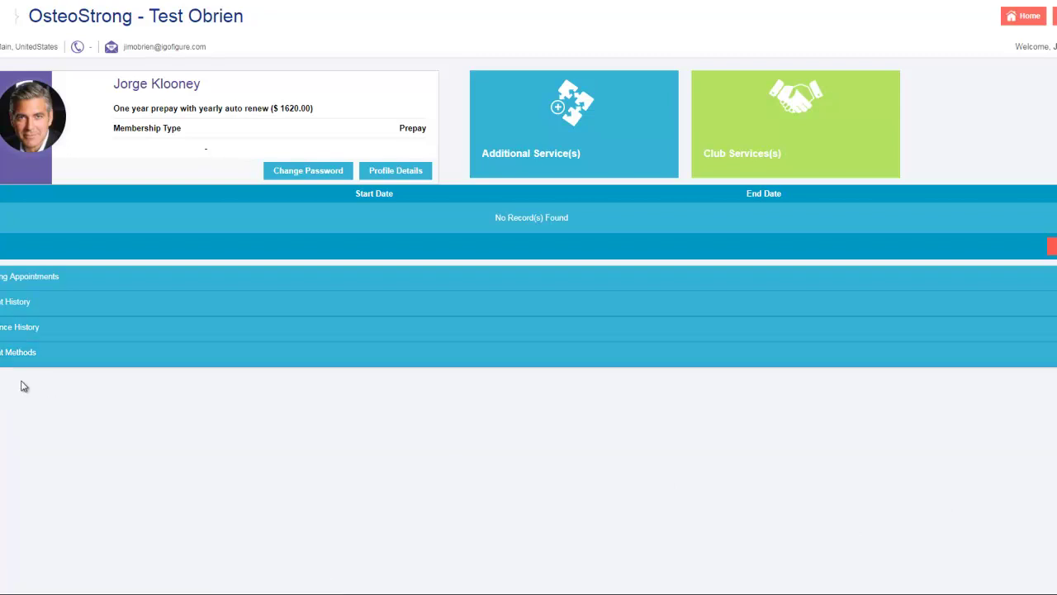
click(50, 278)
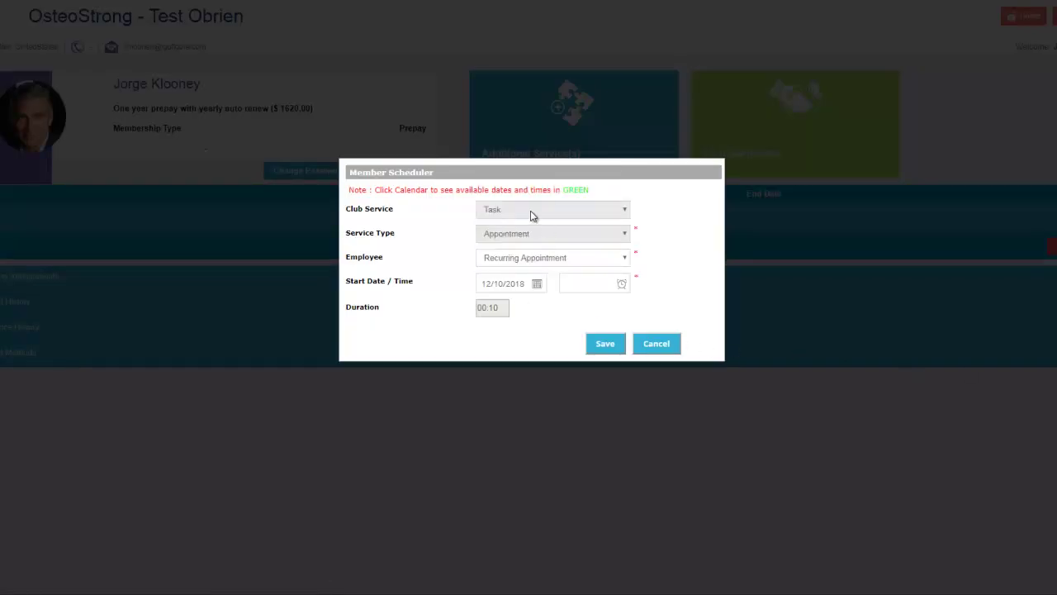
Step: Schedule the appointment for January 2, 2019 at 10:40 AM, save it, and dismiss the confirmation
click(536, 285)
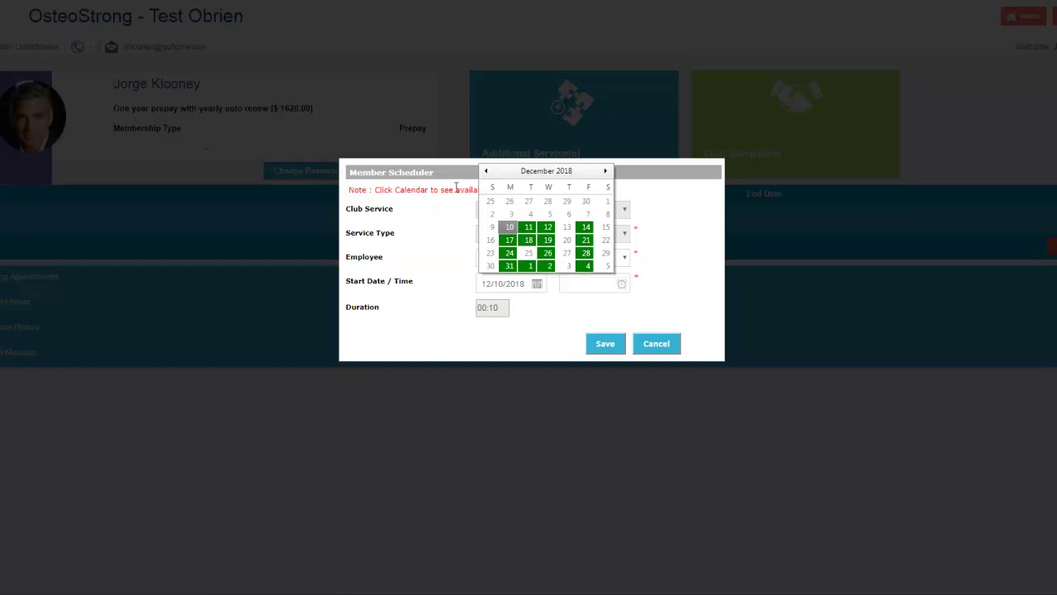
click(549, 266)
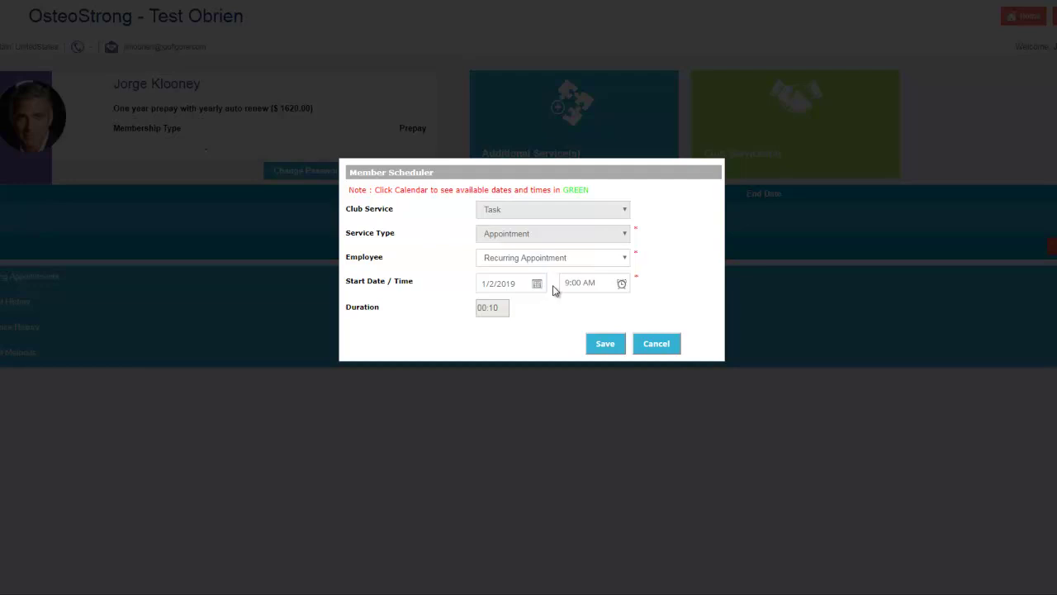
click(621, 285)
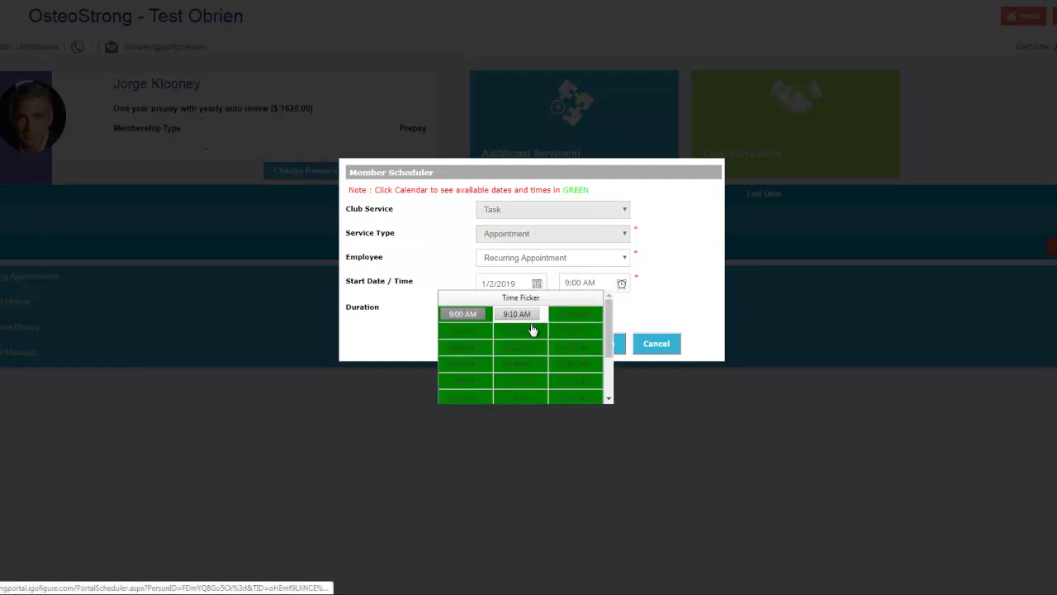
click(530, 374)
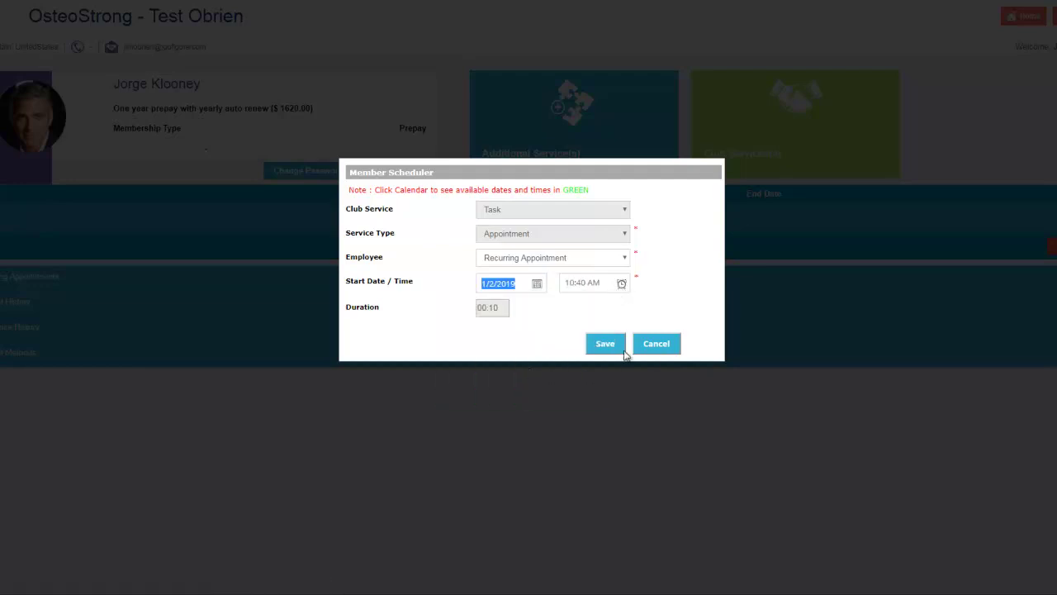
click(609, 348)
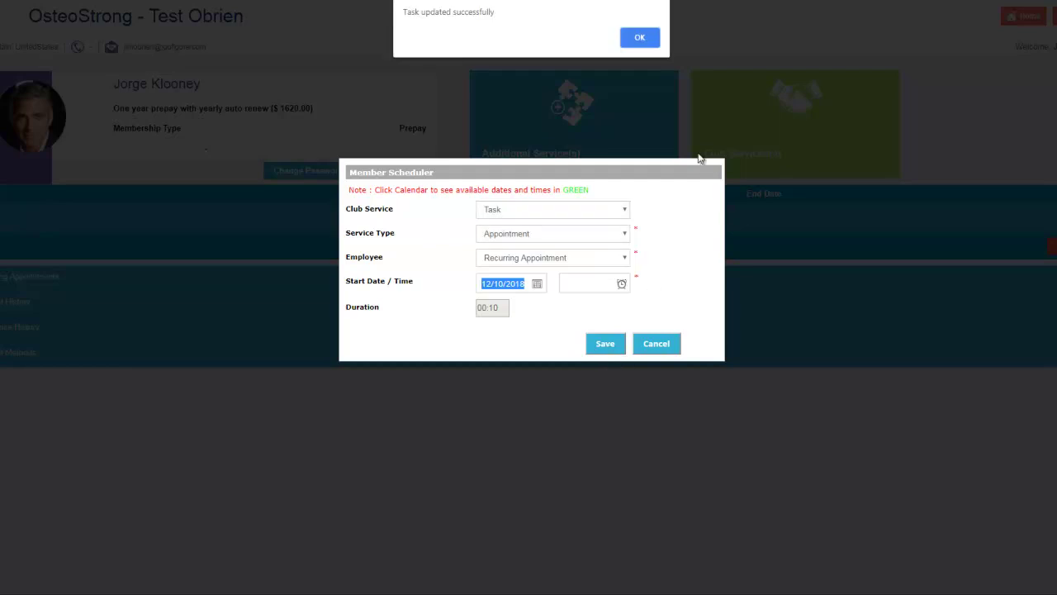
click(639, 42)
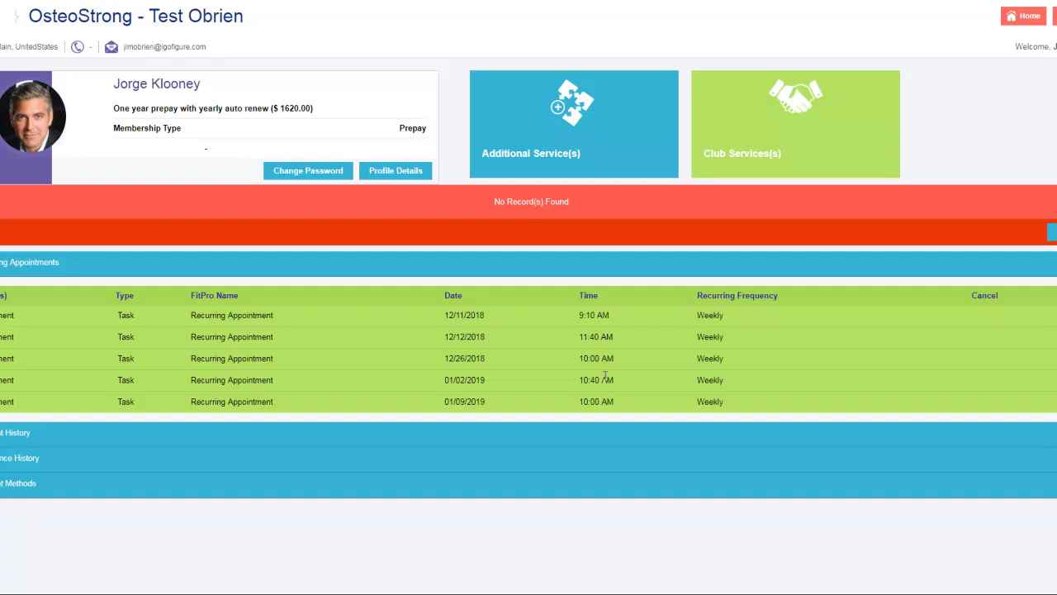
Step: Log the member out of the OsteoStrong Member Portal
click(1054, 16)
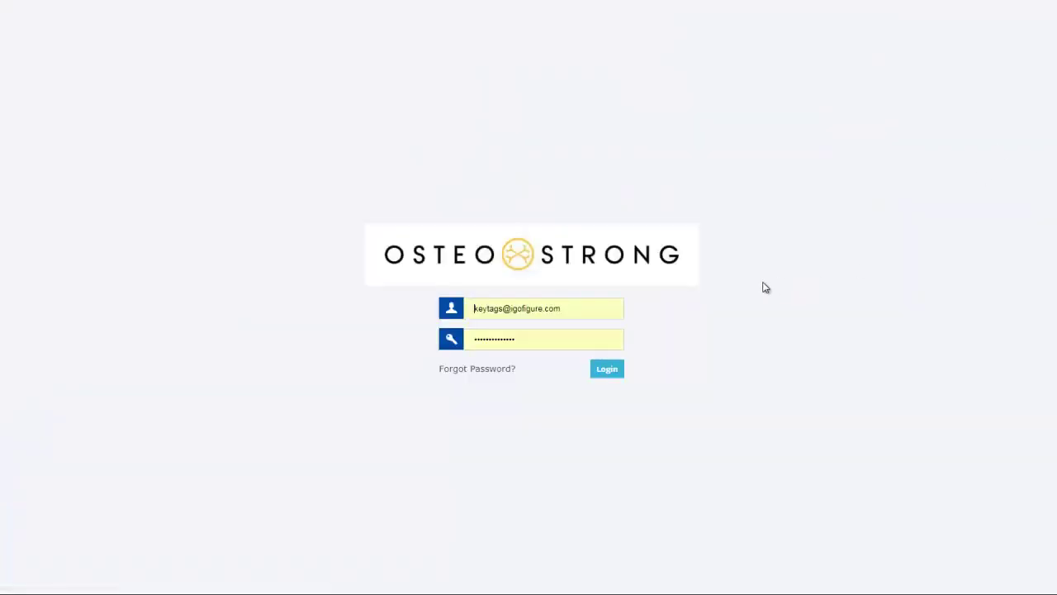